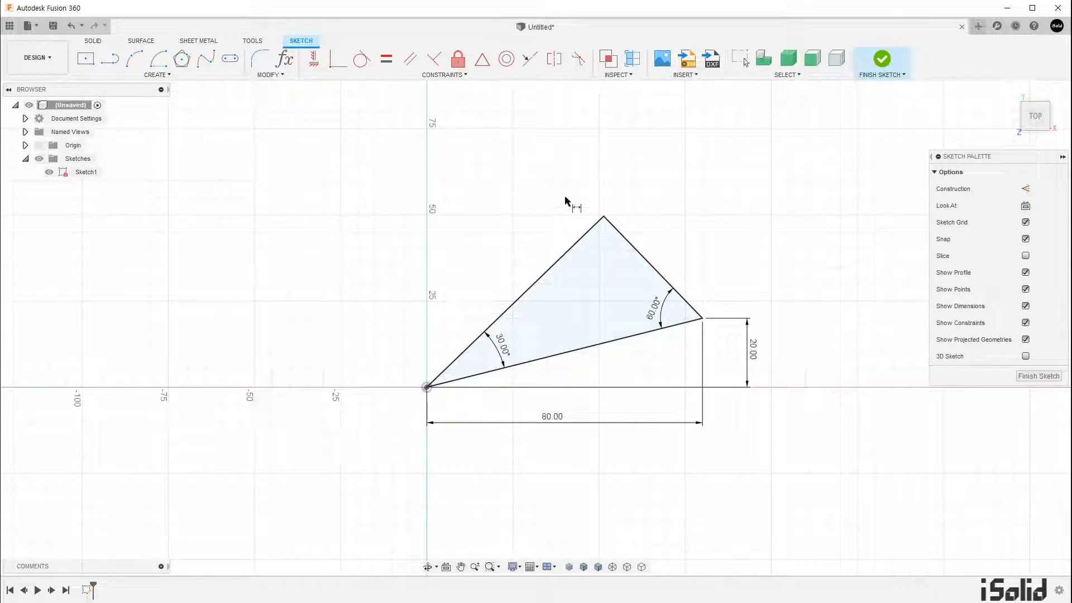
Add a driven angle dimension between the triangle's two upper sides, placing it inside the triangle near the apex.
click(619, 232)
click(587, 230)
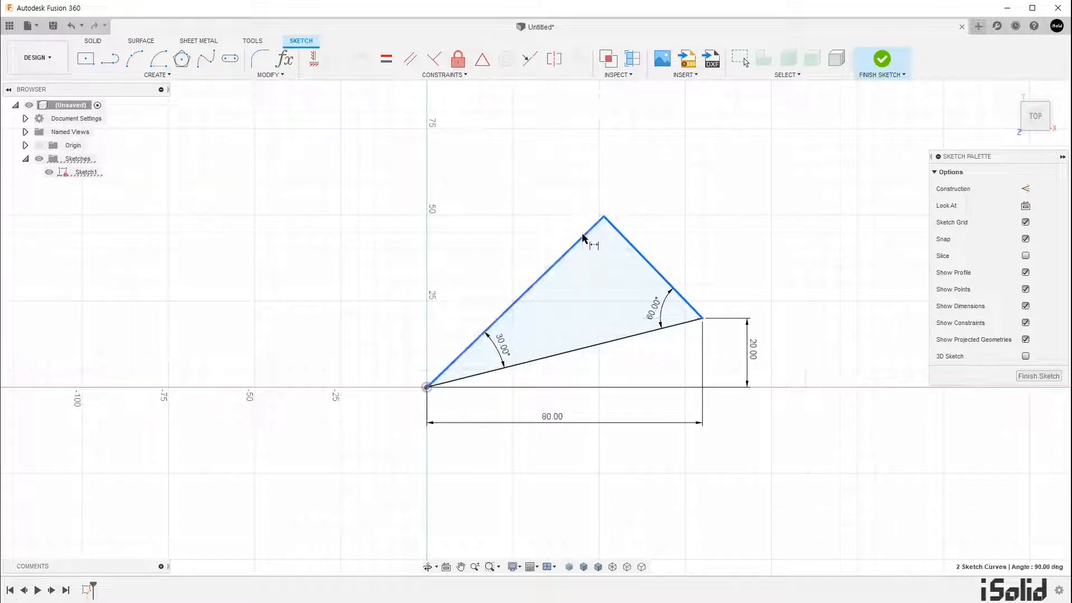
click(607, 261)
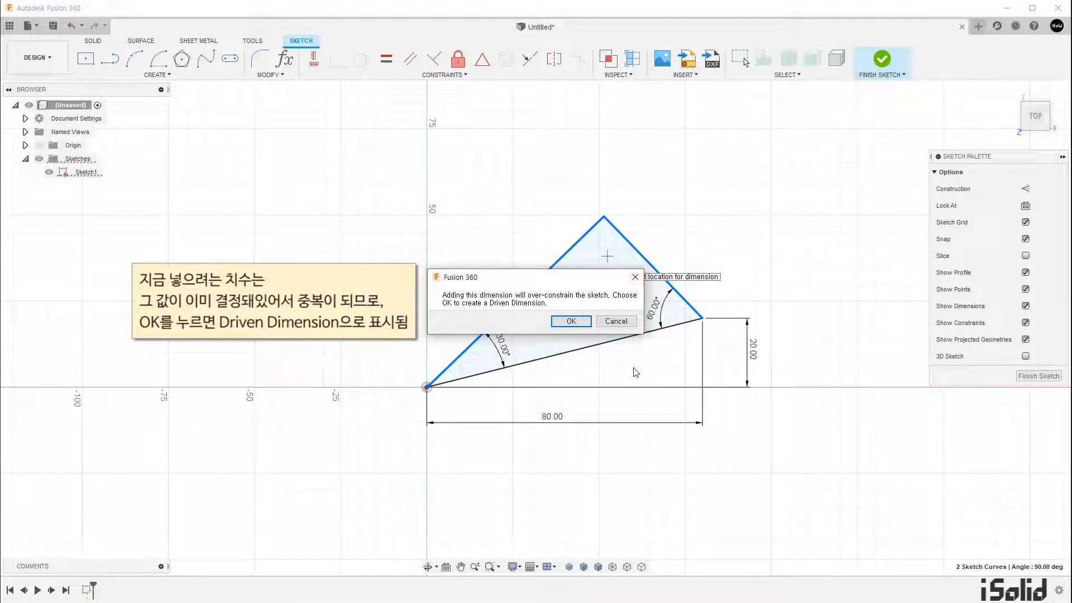
click(575, 322)
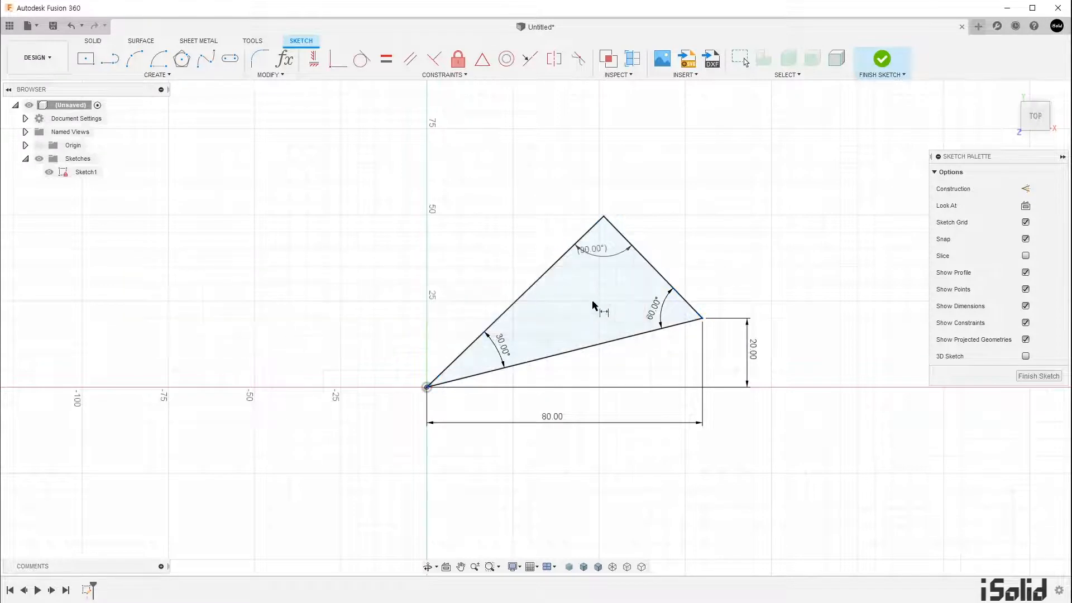
click(604, 249)
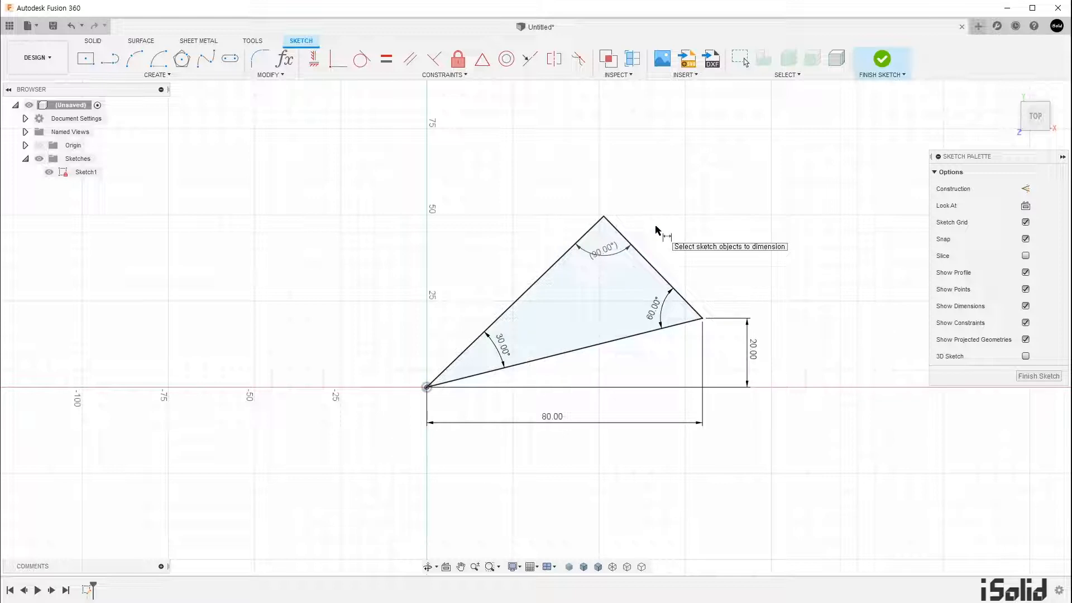
key(Escape)
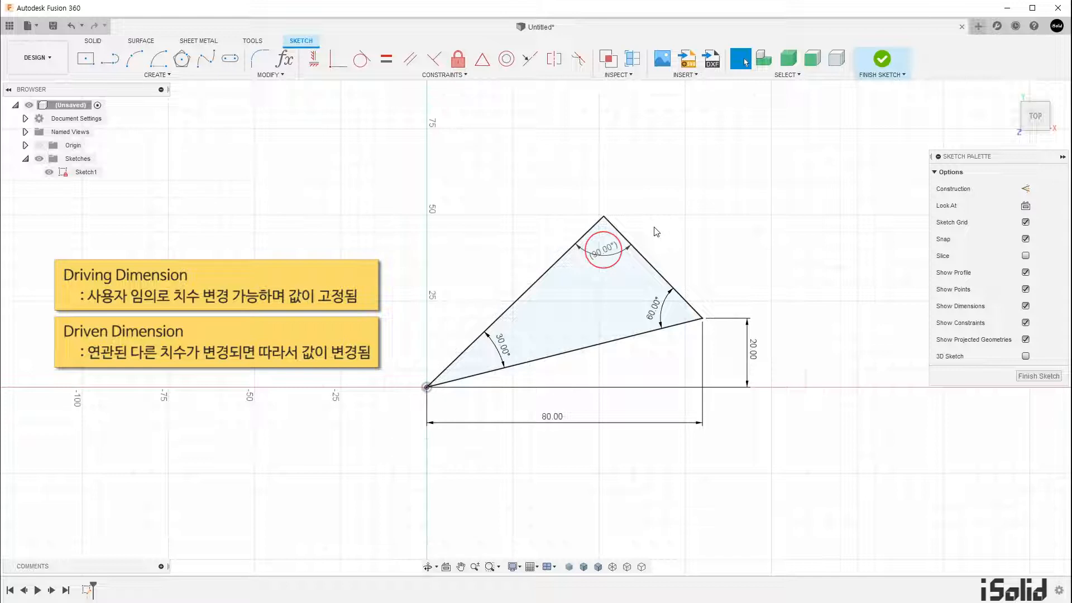
Set the triangle's angle at the origin to 60 degrees and reposition the driven apex angle dimension further inside.
double_click(505, 351)
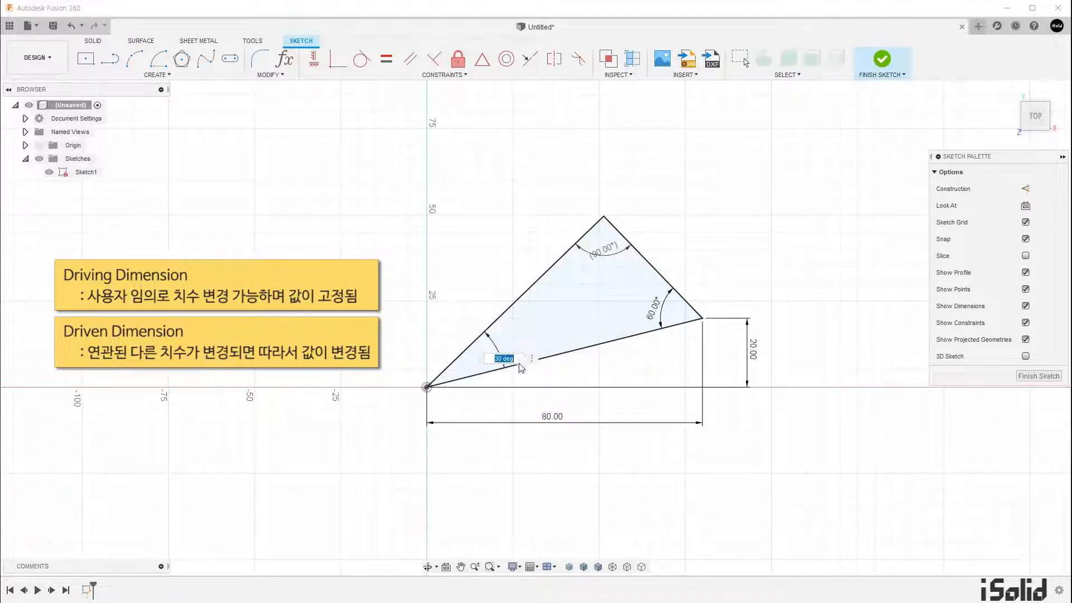
text(60)
key(Return)
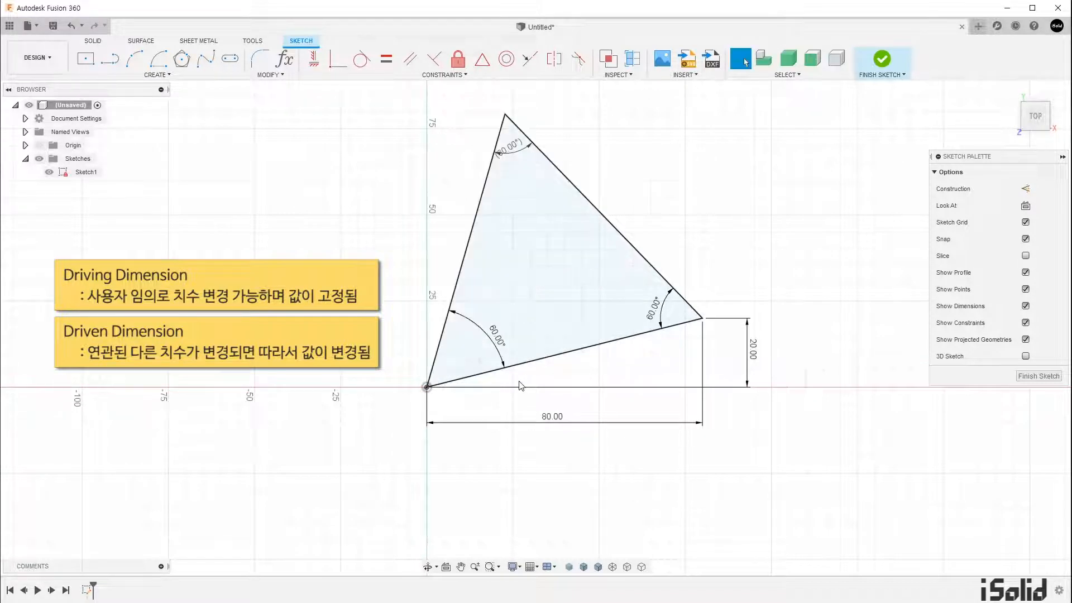
middle_drag(567, 375, 546, 431)
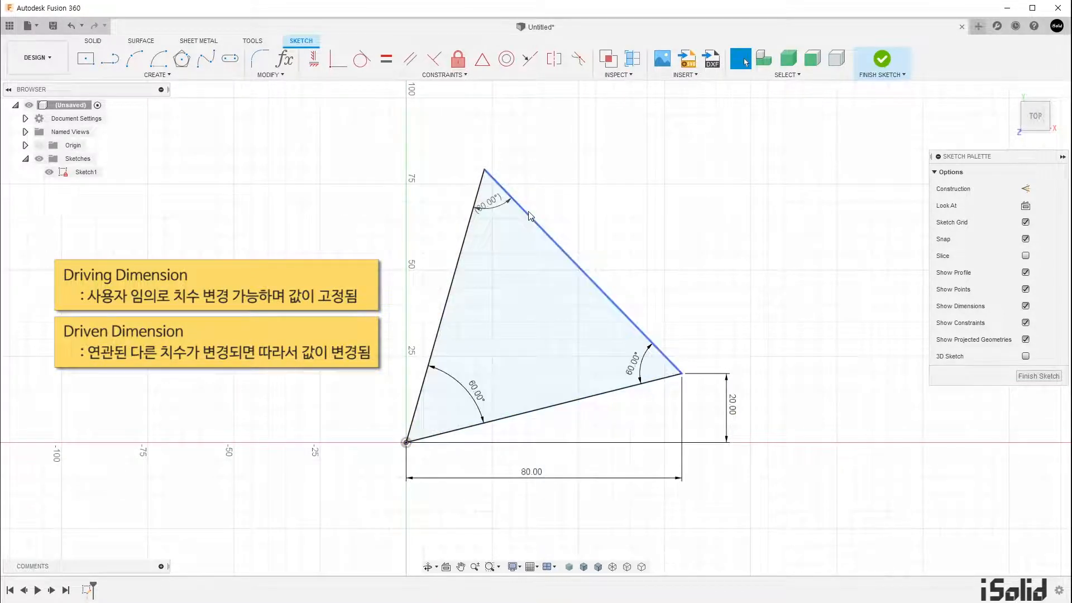
drag(498, 203, 511, 238)
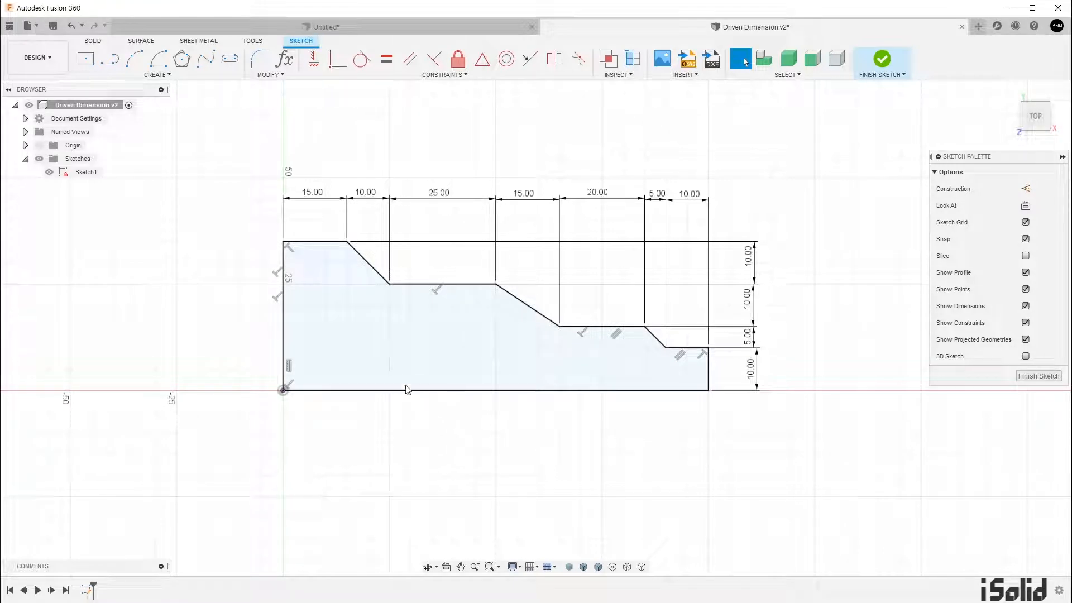
Convert the stepped profile's vertical line through the origin into a construction line.
click(284, 335)
key(x)
key(Escape)
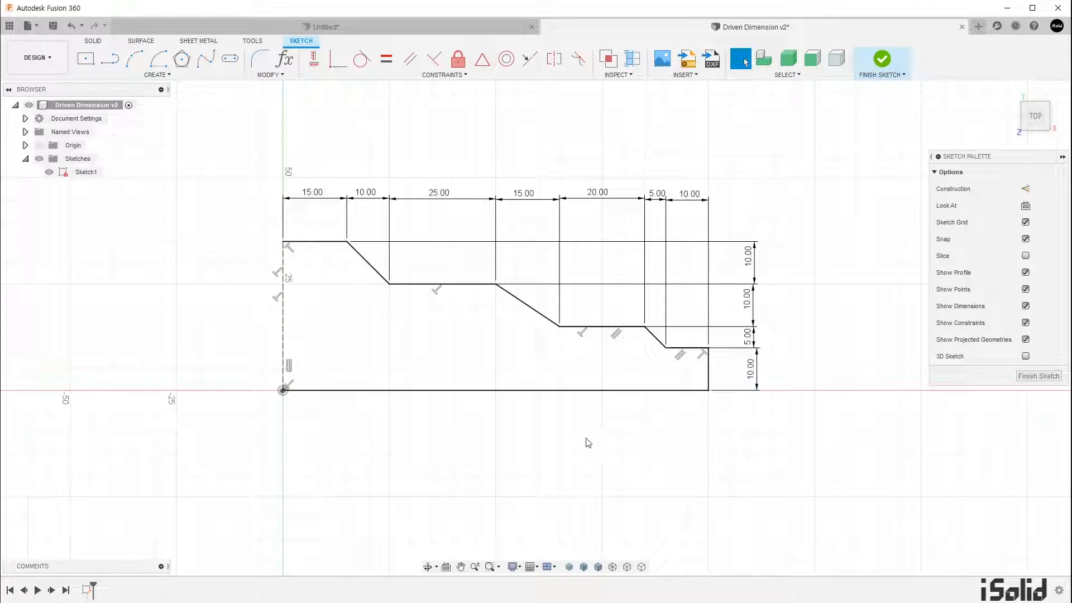
Inspect the stepped profile's long base line and add a driven length dimension below it.
click(476, 391)
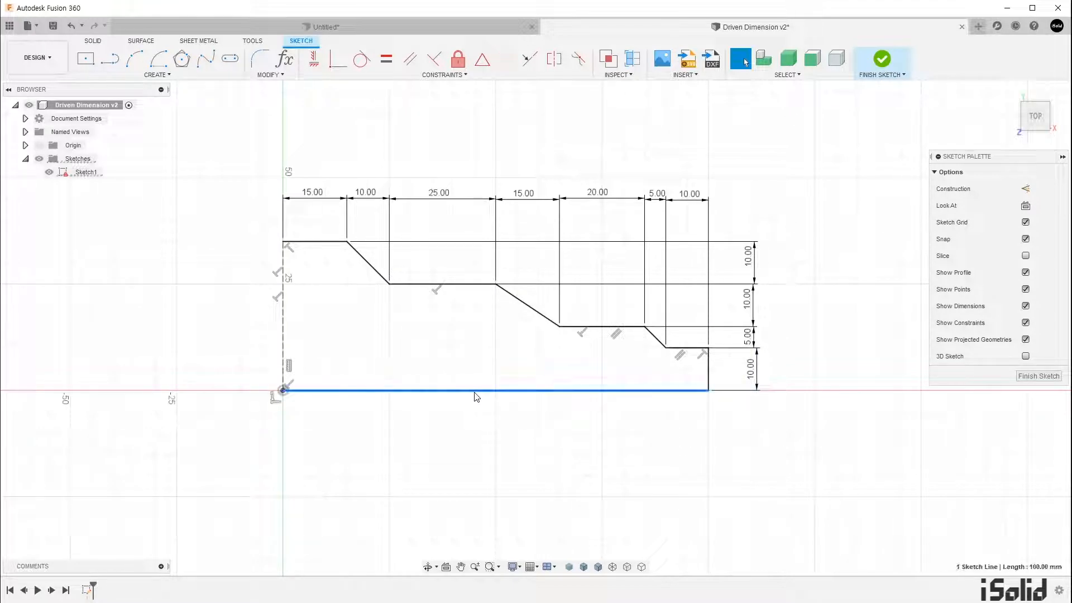
click(486, 434)
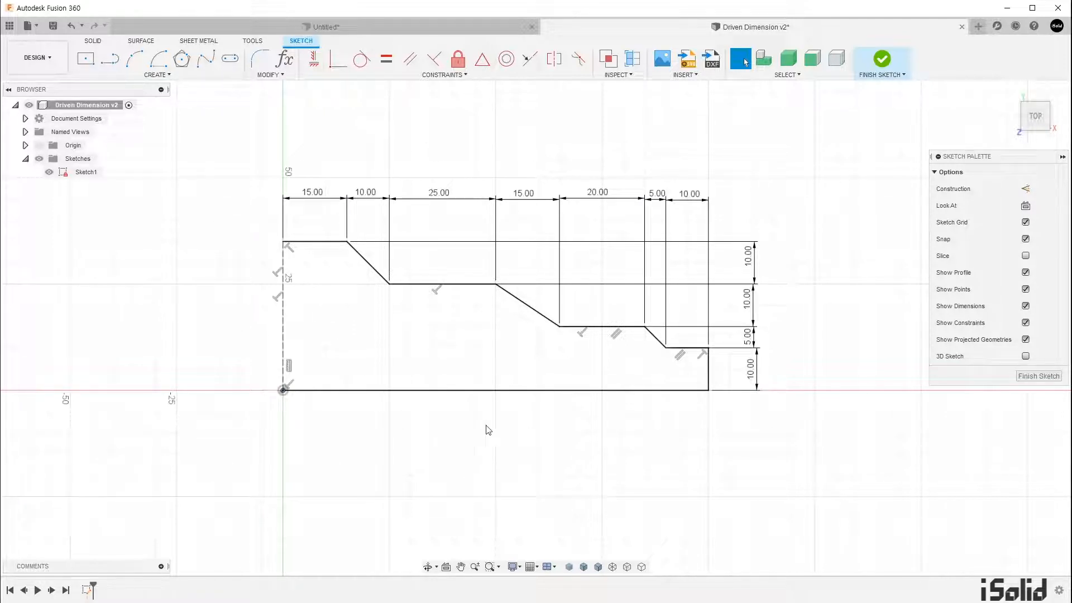
click(522, 390)
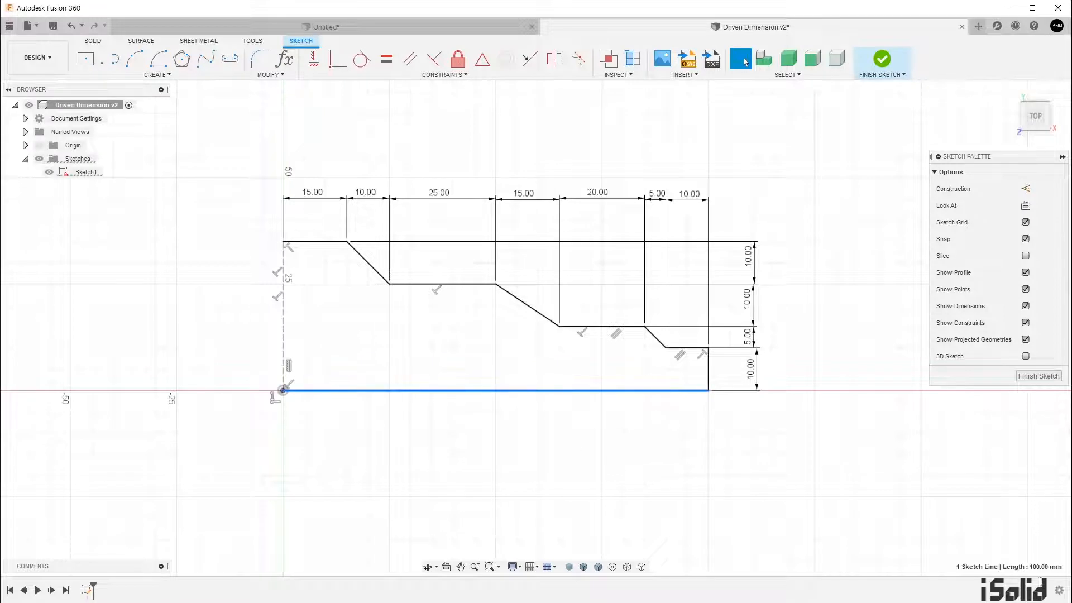
click(468, 428)
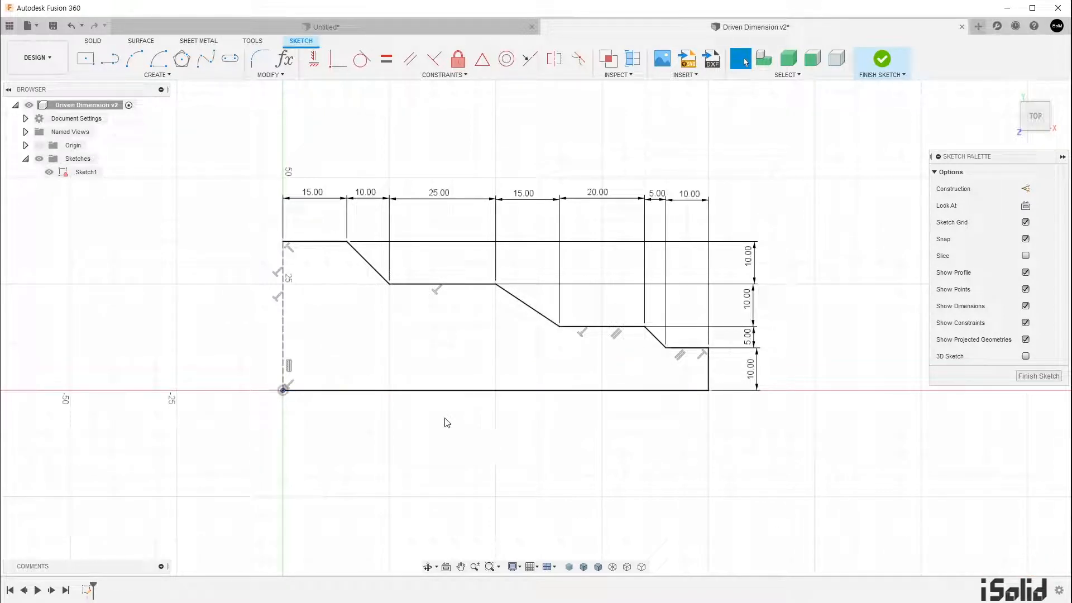
key(d)
click(485, 391)
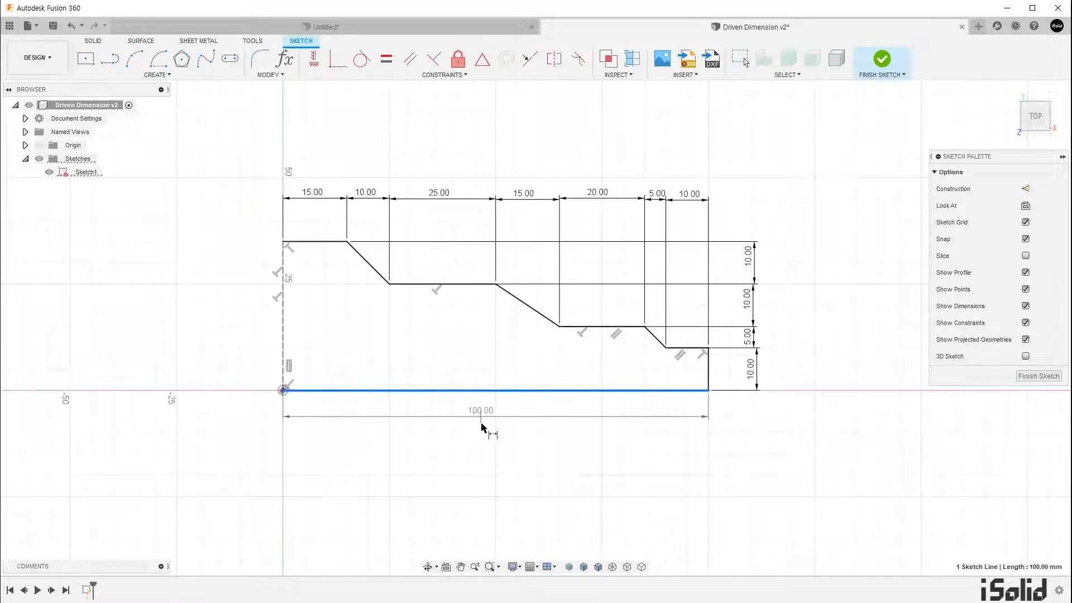
click(483, 439)
key(Return)
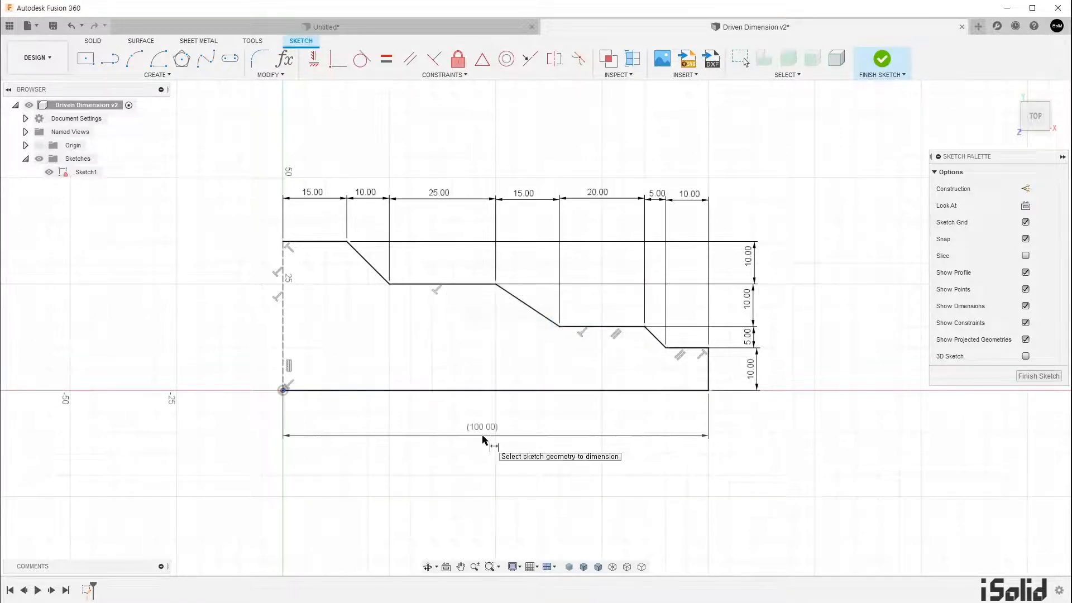
key(Escape)
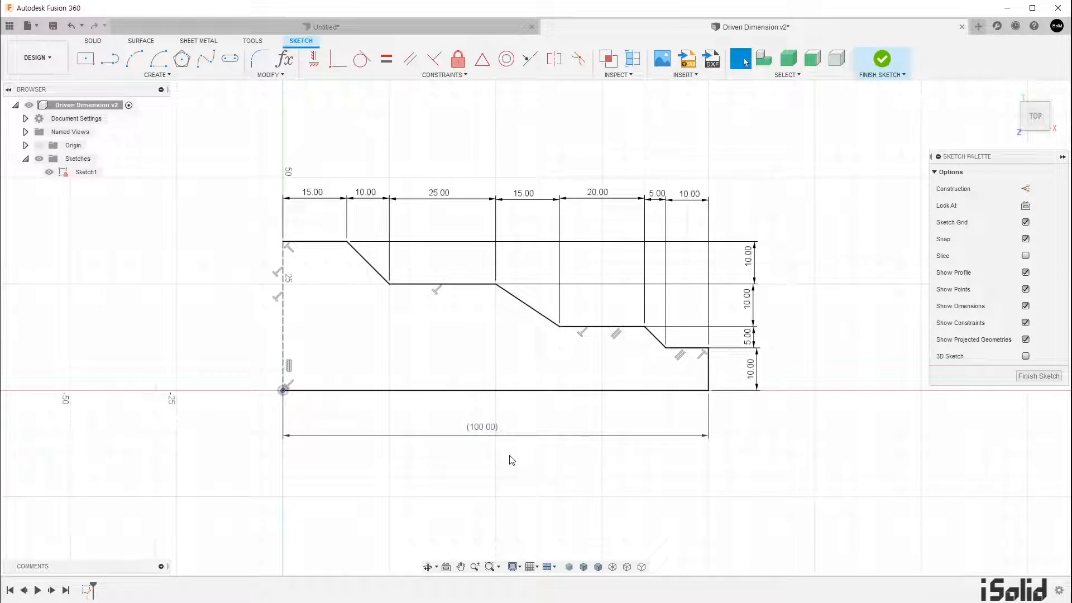
Set the 25 mm horizontal dimension of the profile's second step to 20 mm.
click(441, 200)
double_click(441, 200)
text(20)
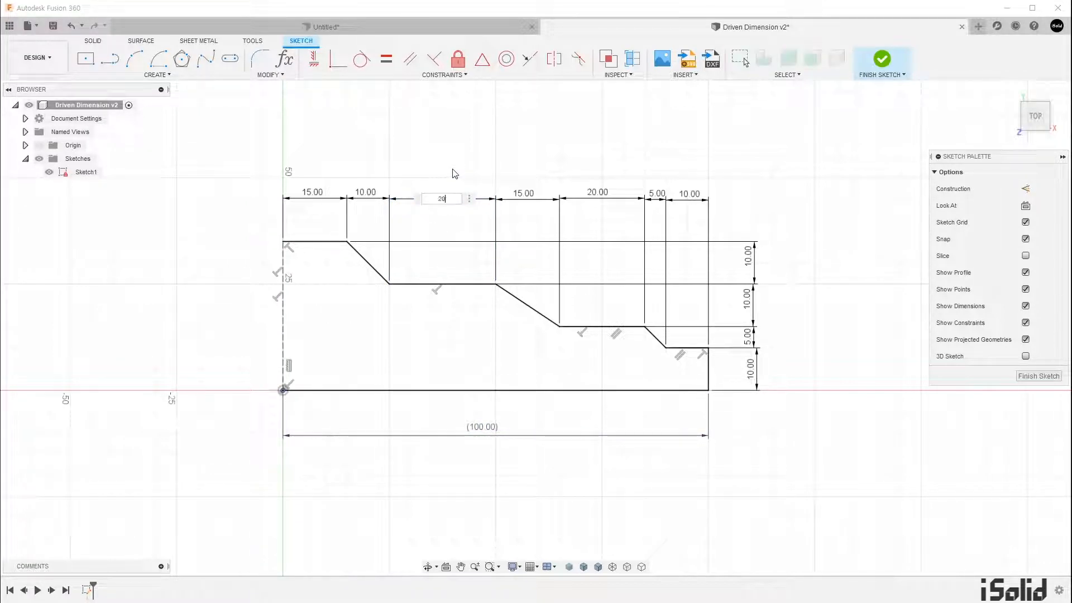
key(Return)
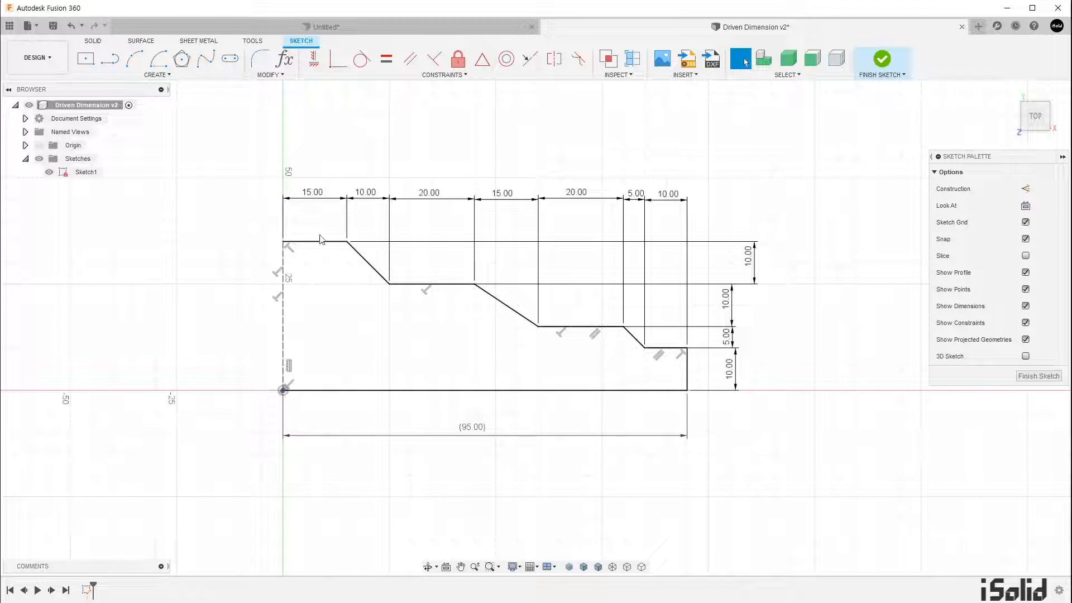
Make the uppermost step's 15 mm dimension driven and switch the overall base length dimension to driving.
right_click(321, 198)
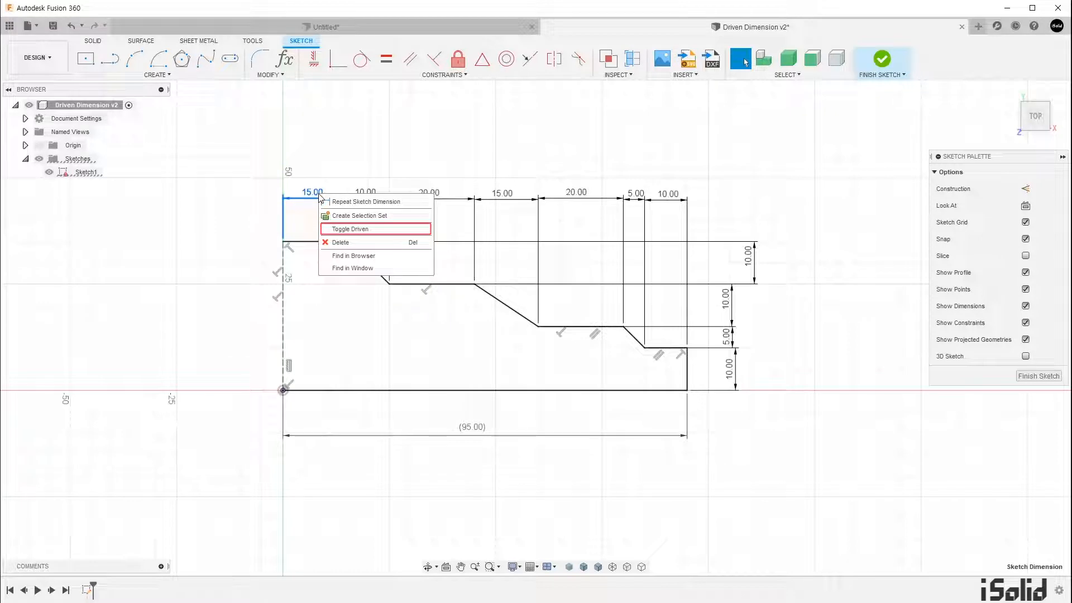
click(354, 229)
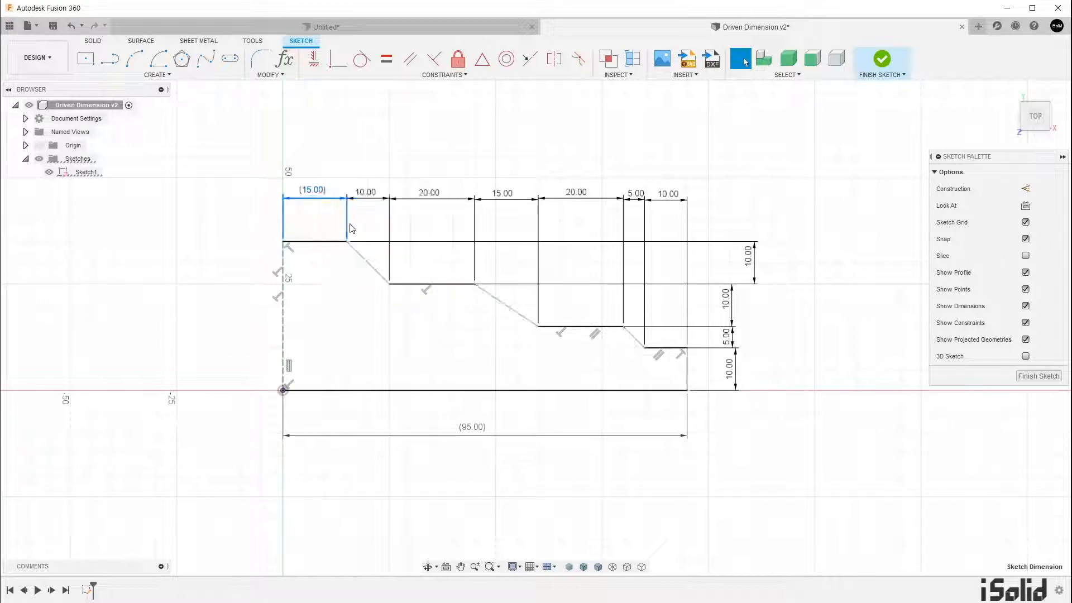
click(318, 210)
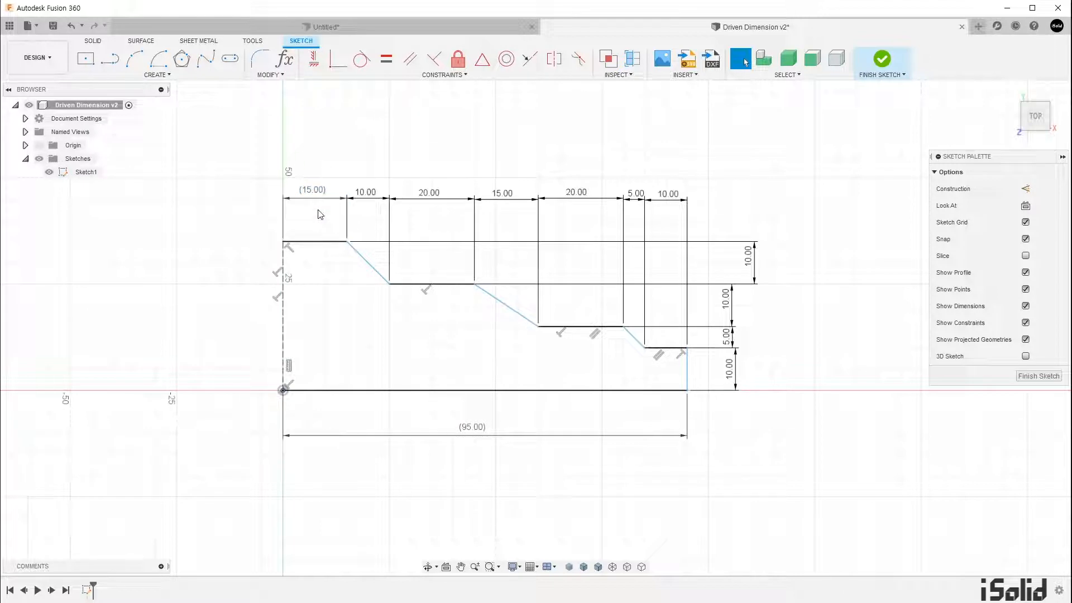
click(479, 430)
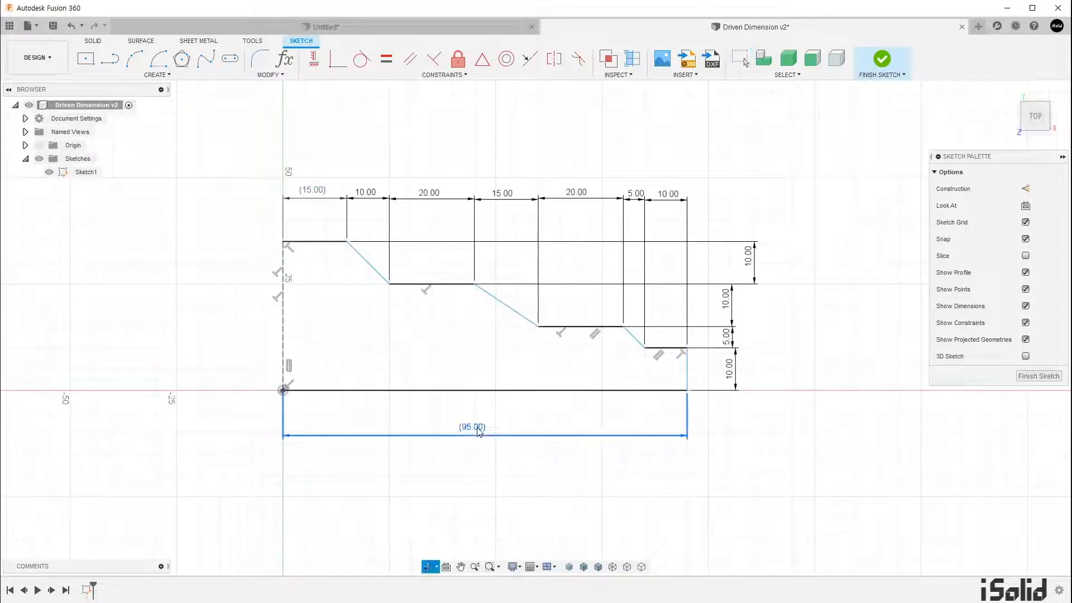
right_click(479, 430)
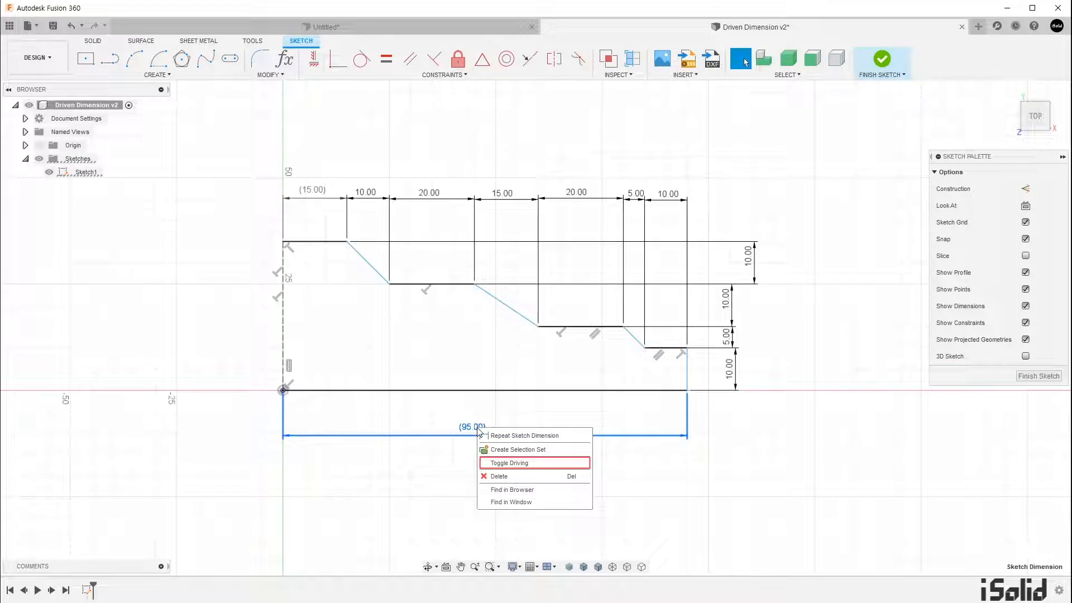
click(535, 467)
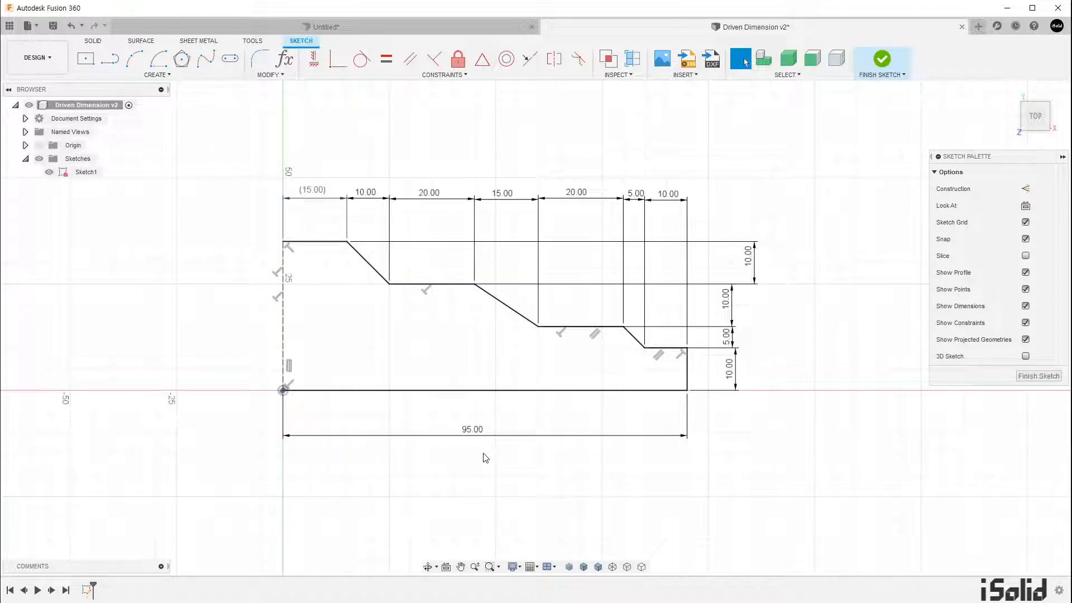
Set the profile's overall base length dimension to 100 mm.
double_click(476, 433)
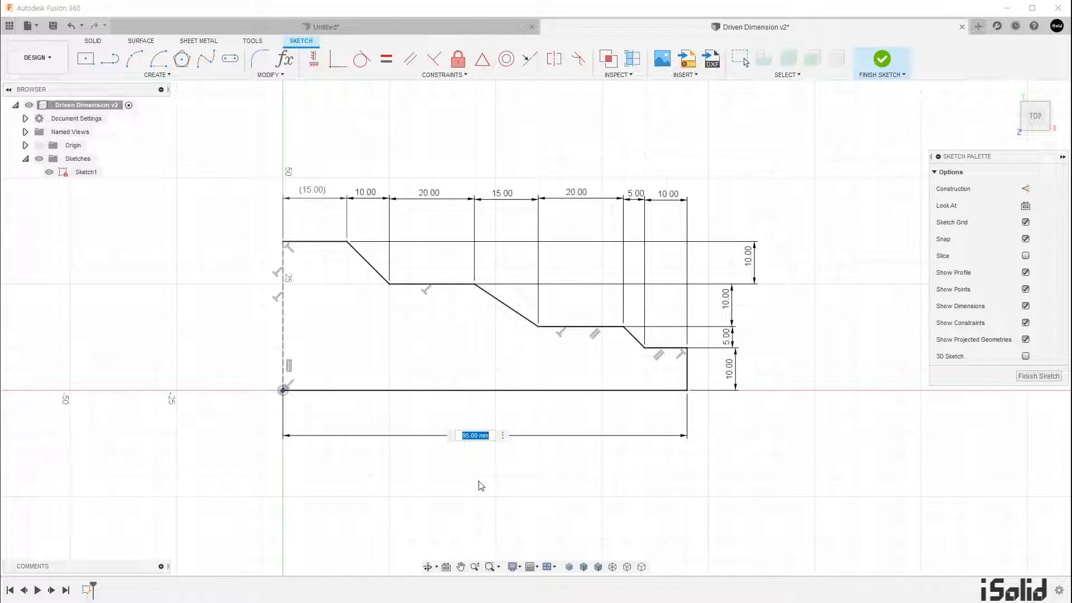
text(100)
key(Return)
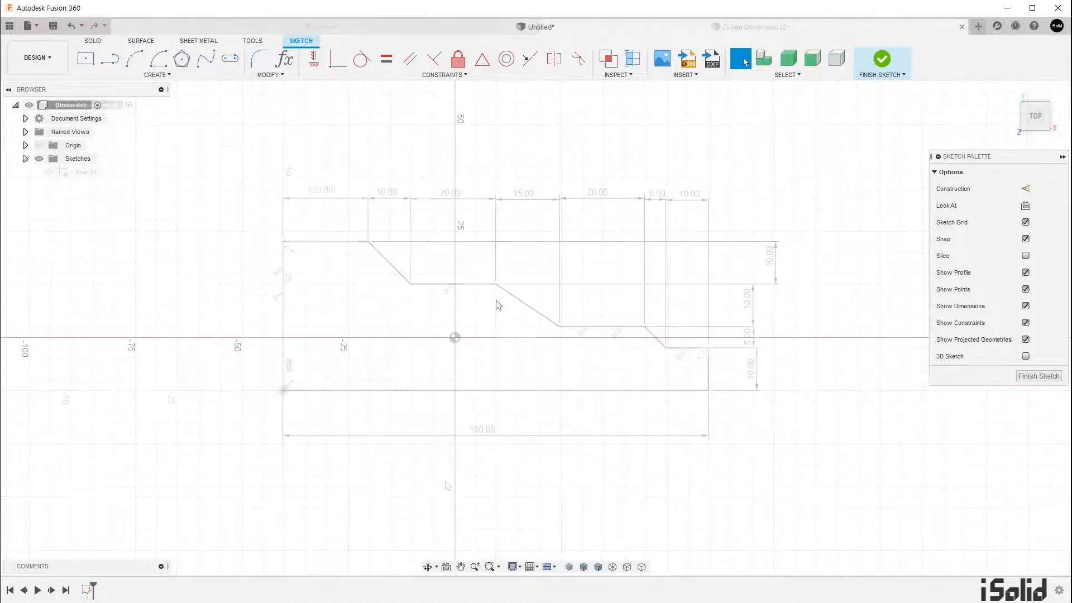
Sketch a sloping line above the origin, a parallel line about 39 mm long below it, and a steeper connected segment about 24 mm long.
key(l)
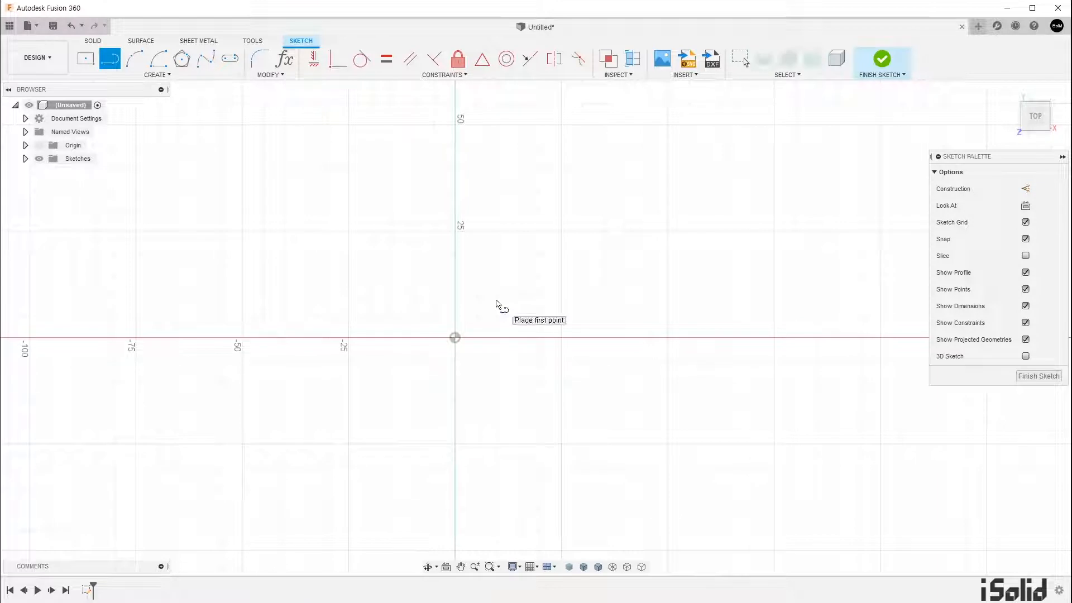
click(457, 289)
click(589, 218)
click(589, 218)
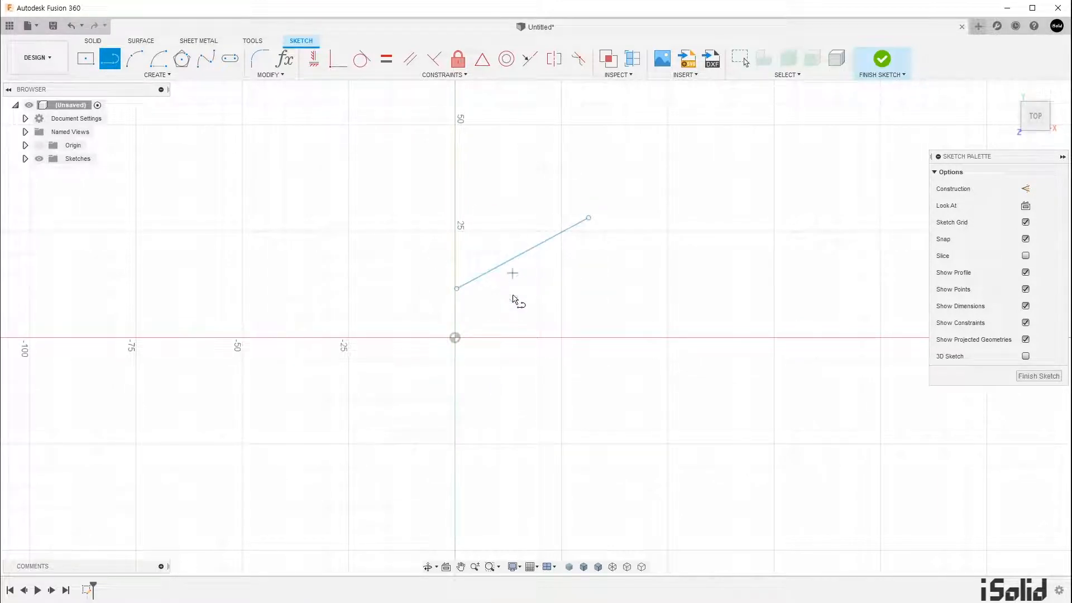
drag(496, 395, 638, 324)
click(637, 319)
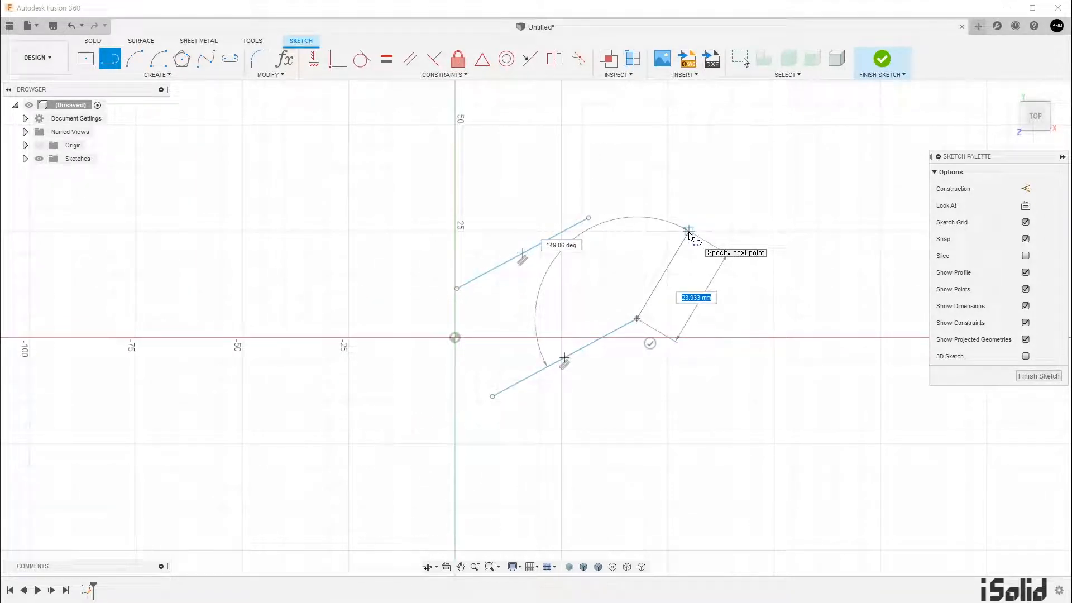
click(688, 230)
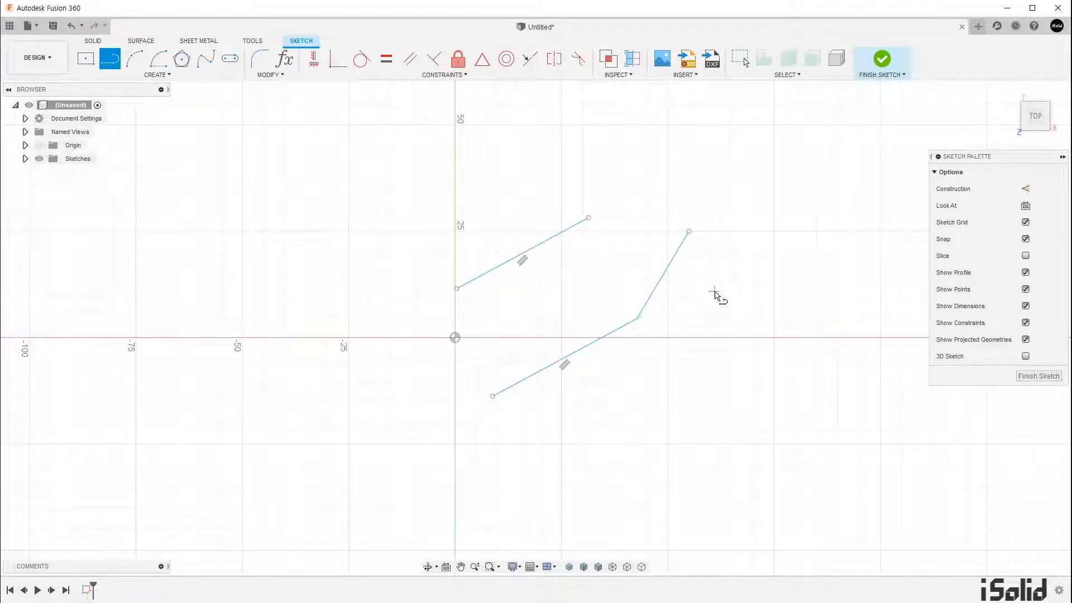
key(Escape)
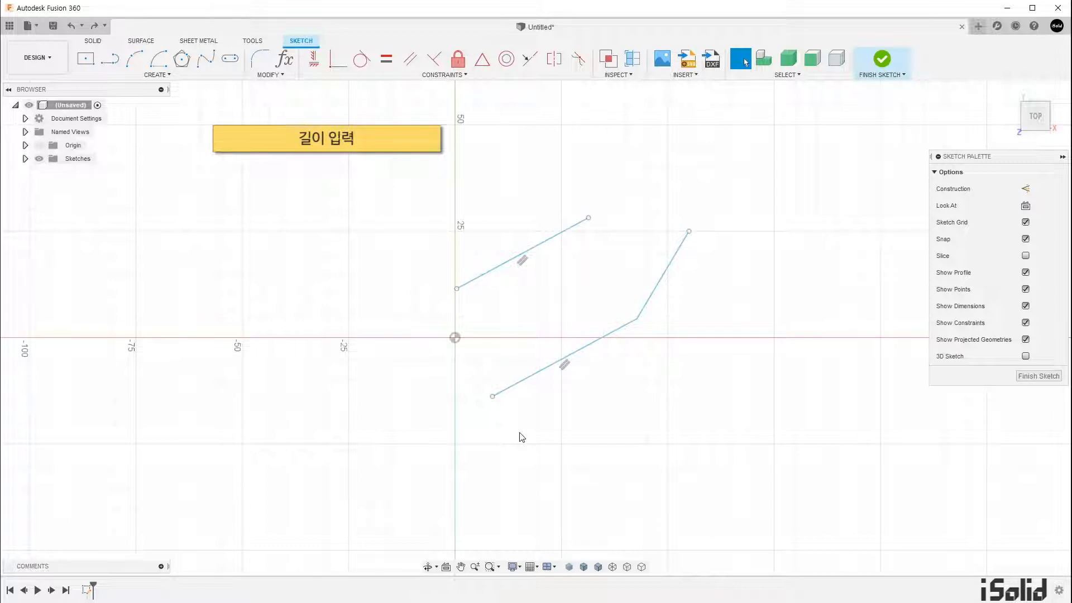
key(d)
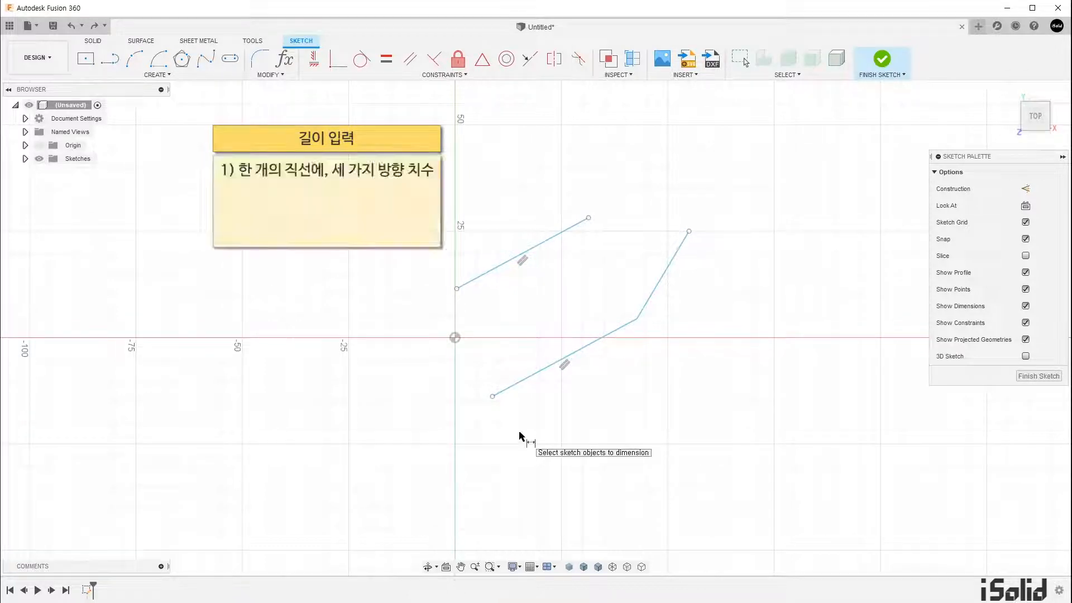
click(575, 354)
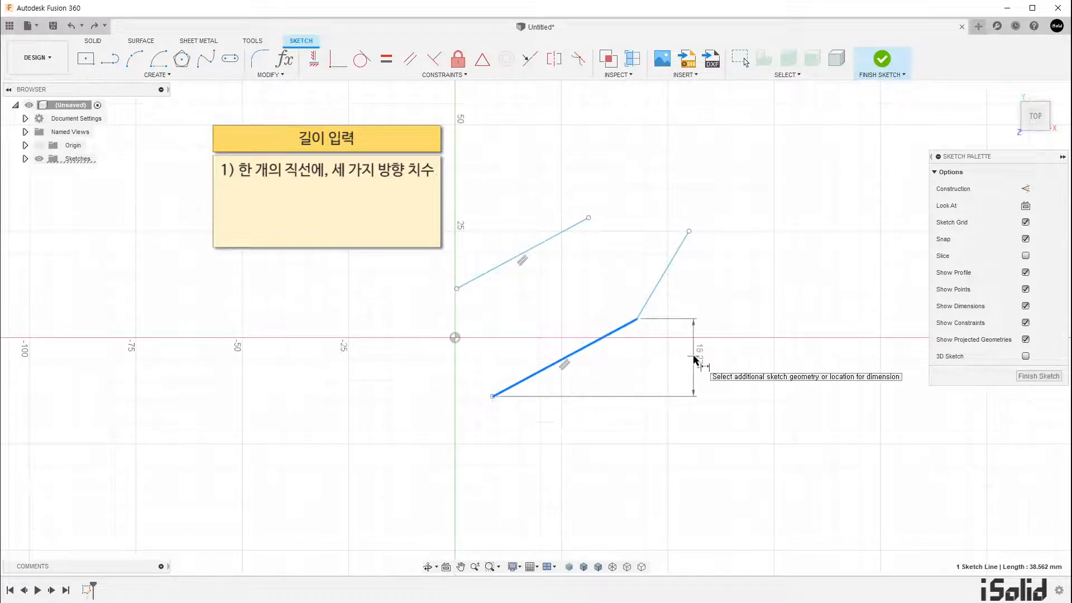
key(Escape)
key(Escape)
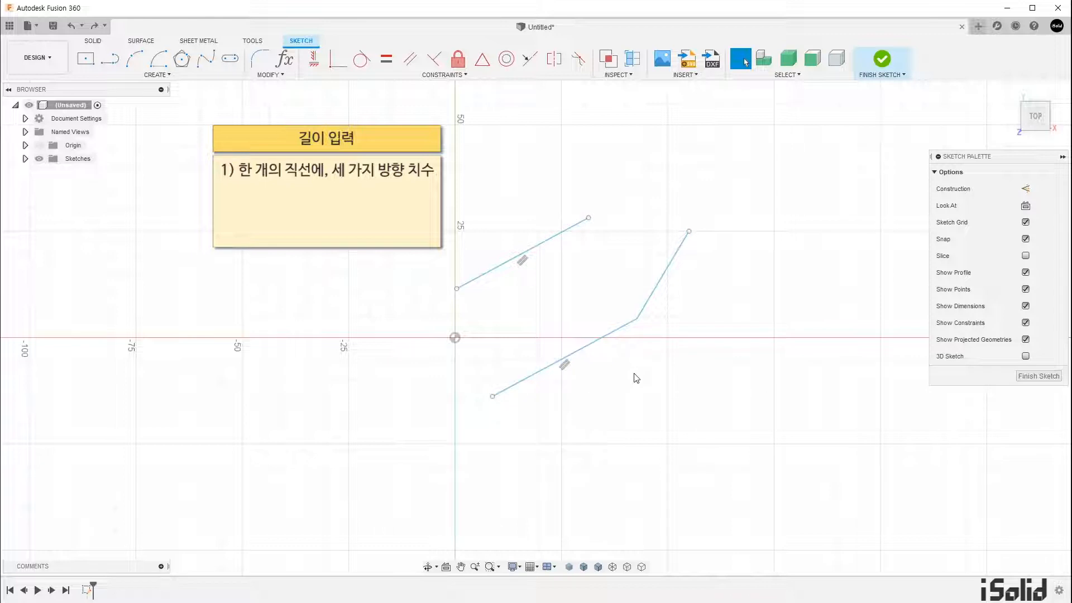
Add an aligned dimension between the lower line's lower endpoint and the upper line's upper endpoint.
key(d)
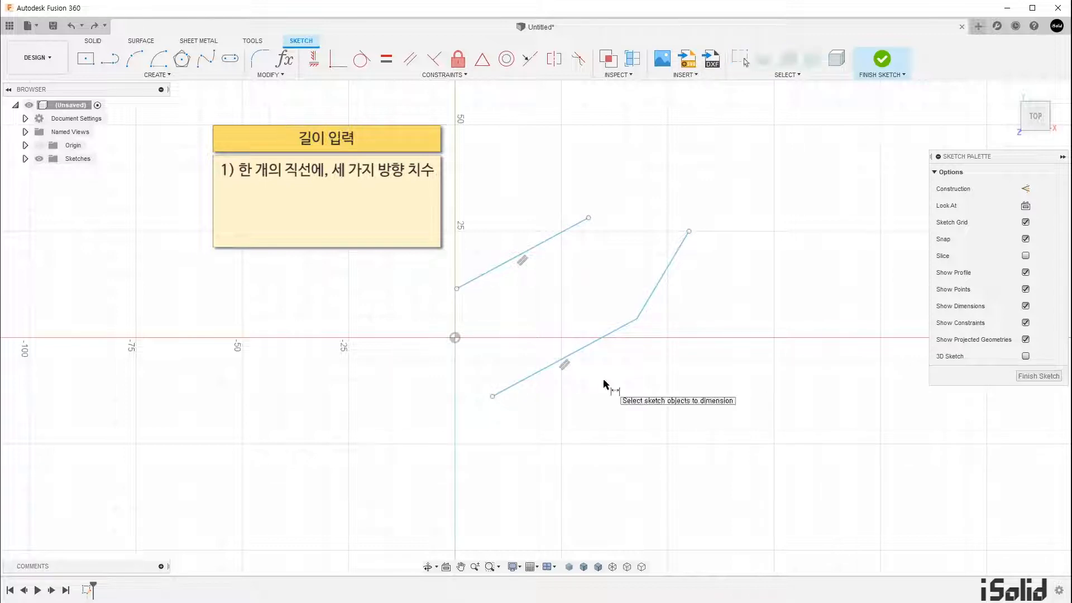
click(491, 397)
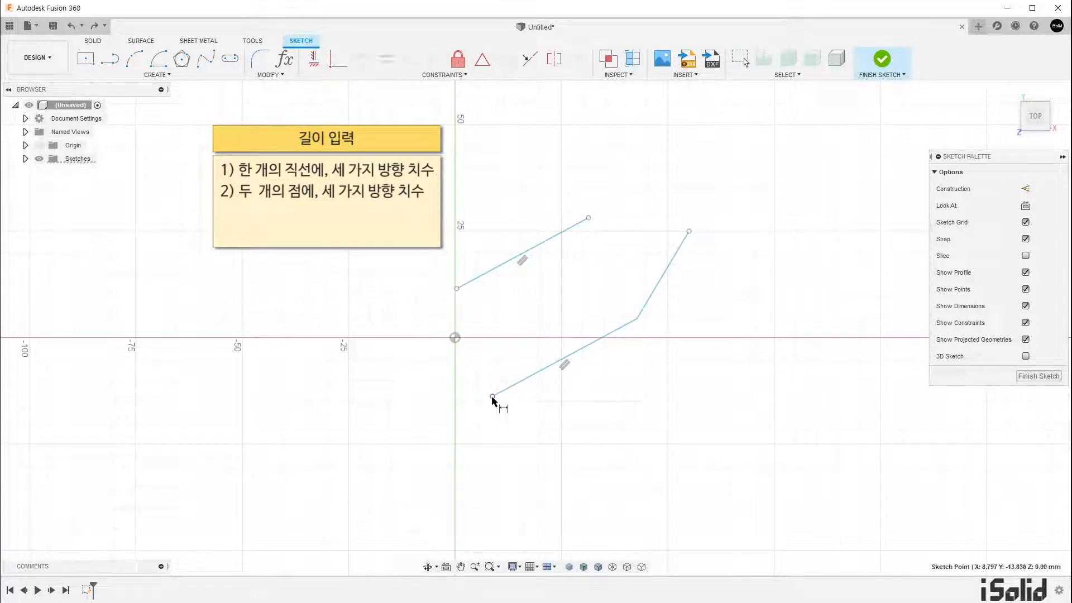
click(589, 218)
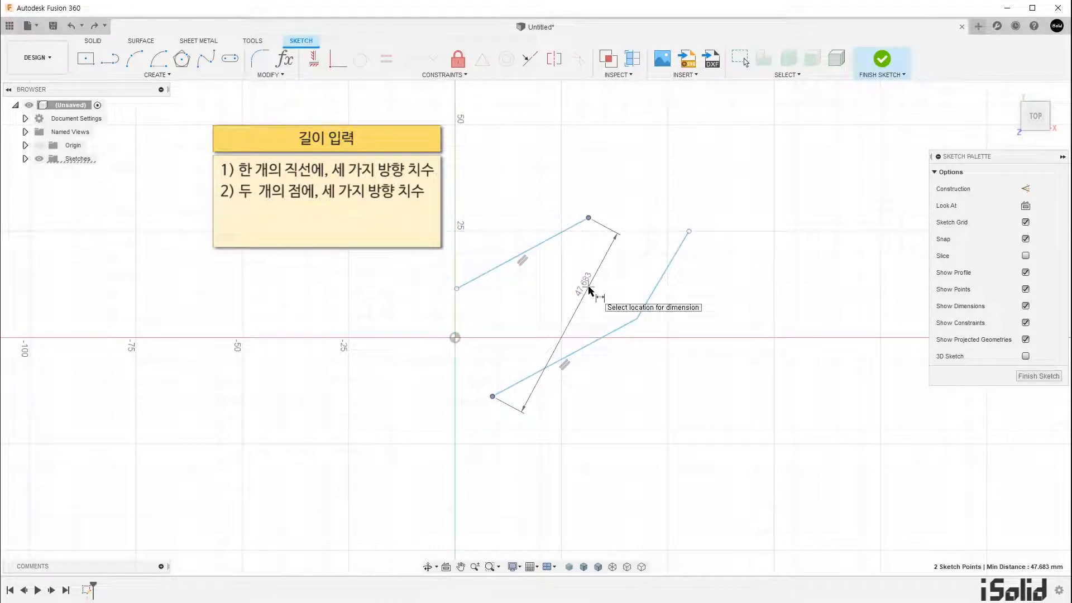
click(583, 317)
key(Return)
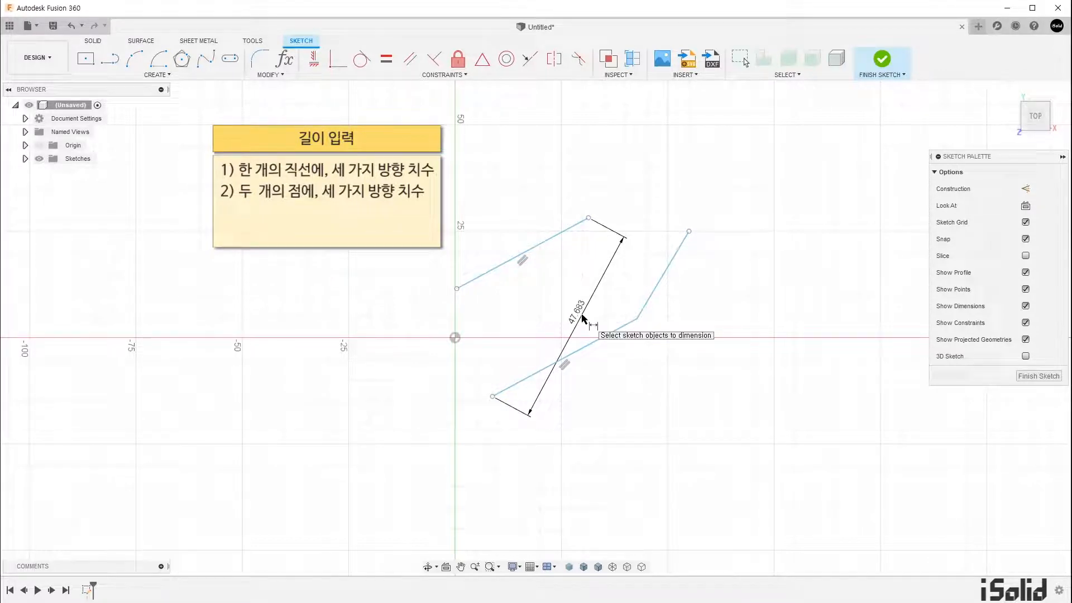
Dimension the horizontal distance between the same two endpoints of the parallel lines, placing it below the sketch.
click(493, 397)
click(588, 218)
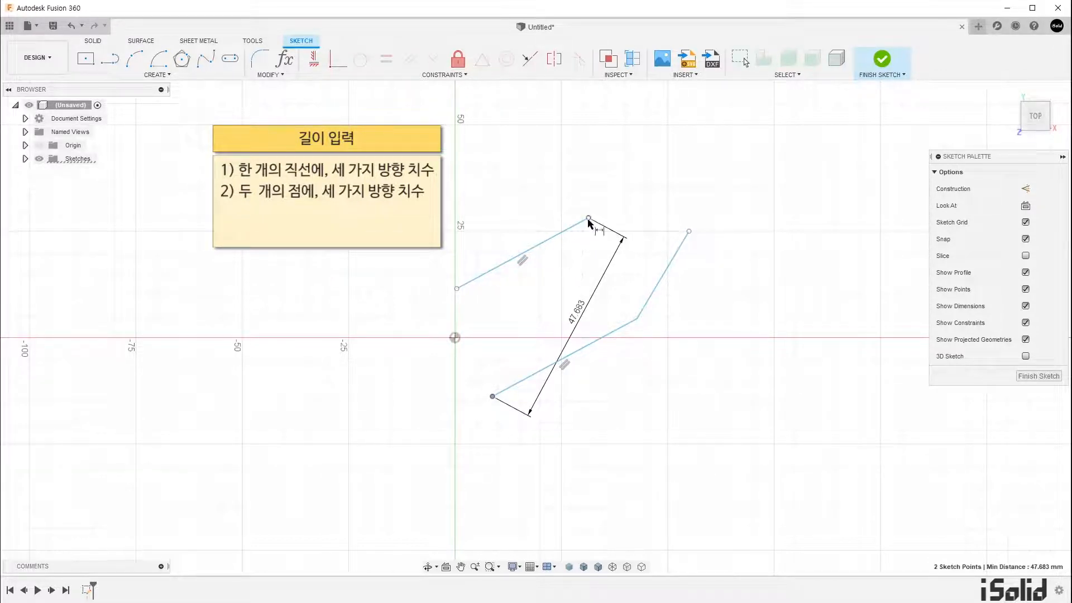
click(547, 450)
key(Return)
Dimension the vertical distance between the same two endpoints as a driven dimension beside the steep segment.
click(493, 396)
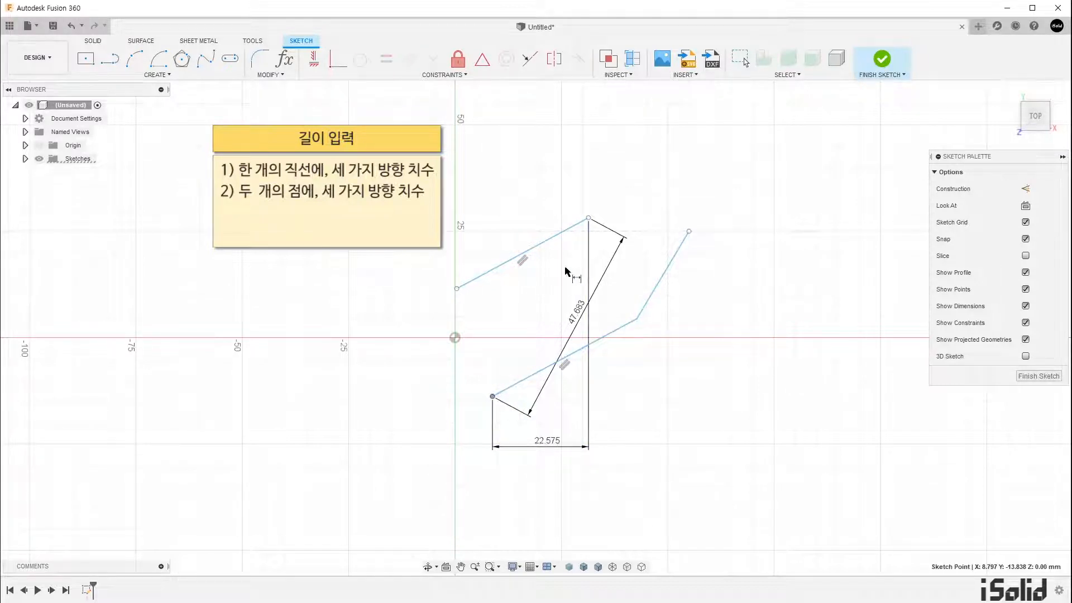
click(588, 217)
click(713, 287)
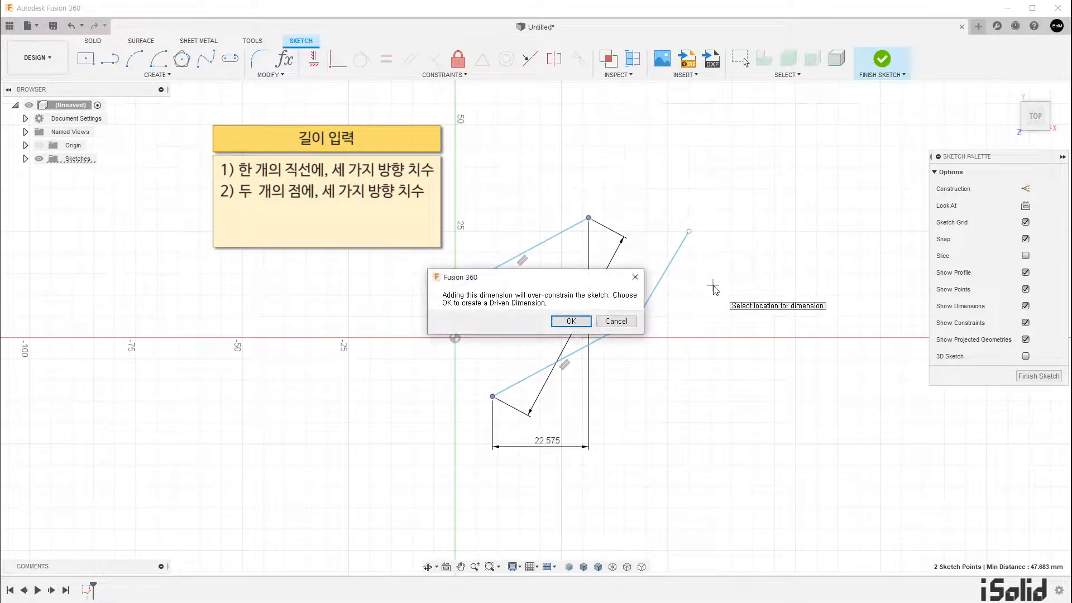
key(Return)
key(Escape)
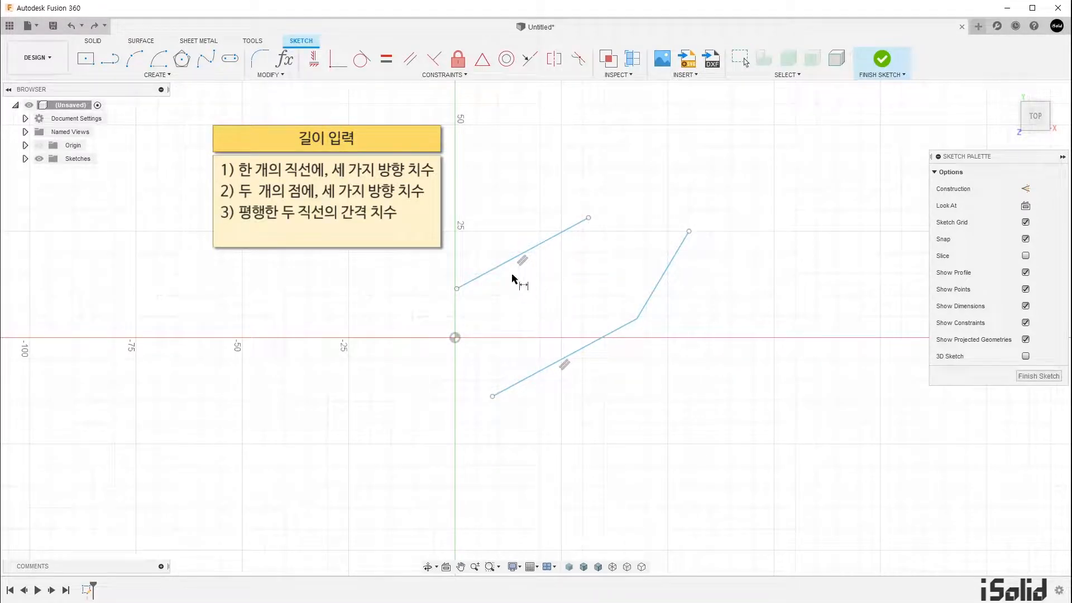
Dimension the spacing between the two parallel lines, and undo the dimension.
click(504, 266)
click(547, 366)
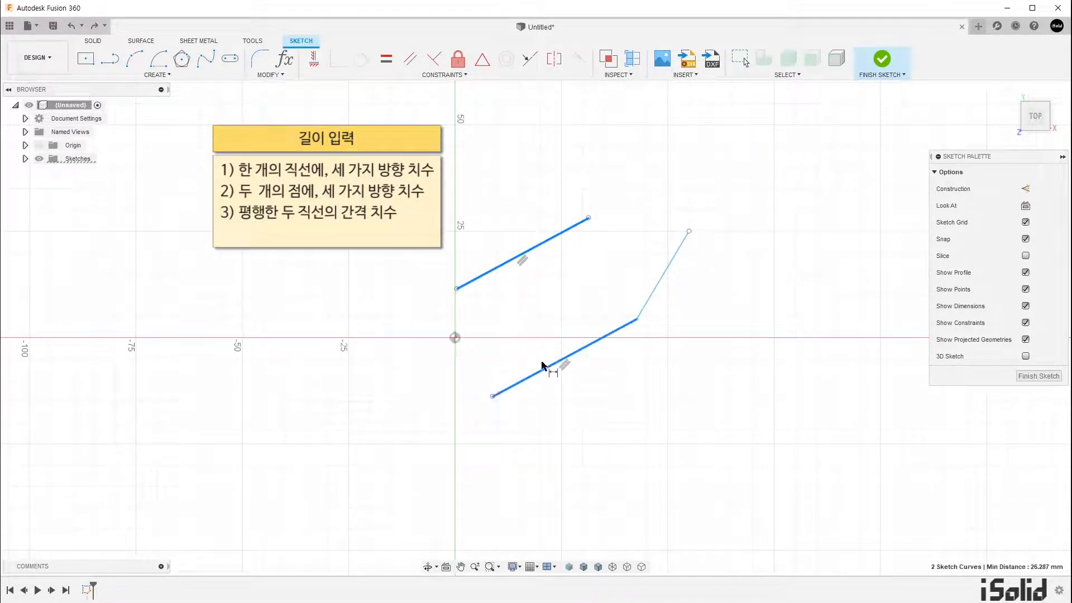
click(422, 378)
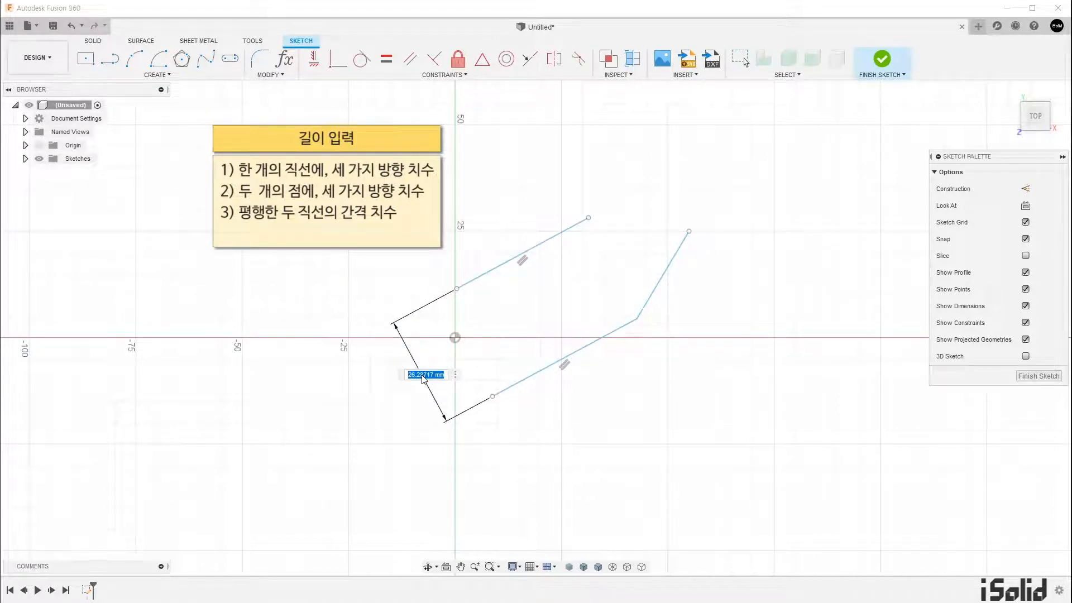
key(Return)
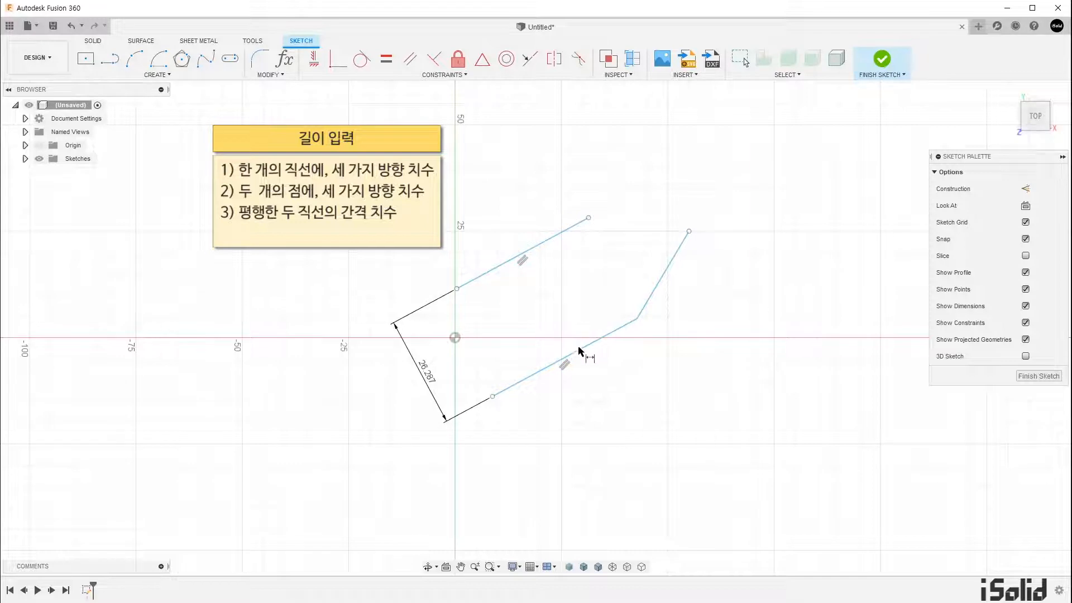
key(ctrl+z)
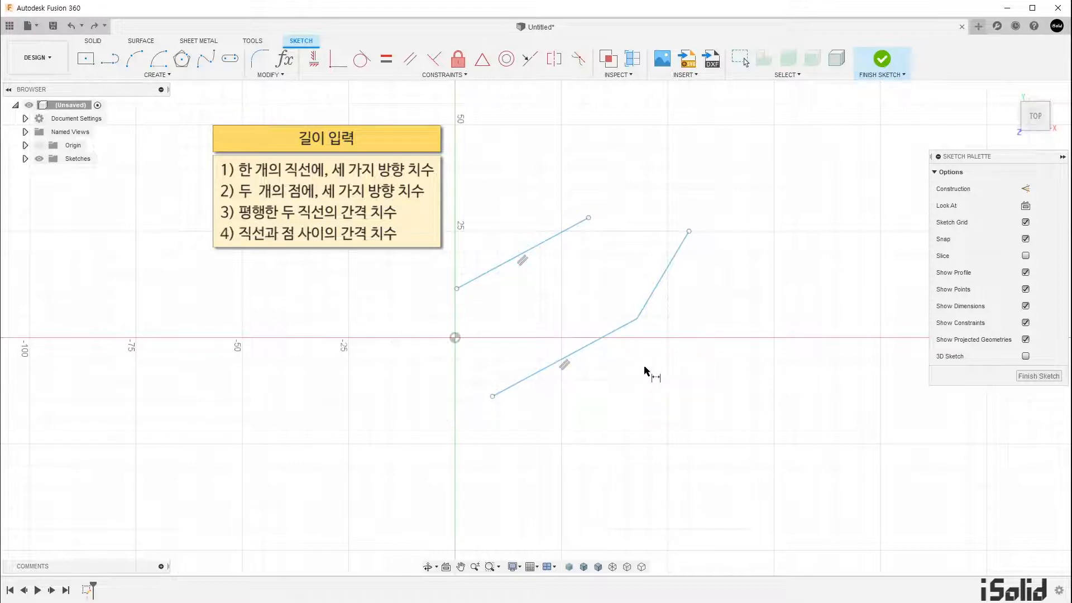
Dimension the perpendicular distance from the steep segment to the upper line's upper endpoint, and undo it.
click(660, 280)
click(589, 217)
click(666, 170)
key(Return)
key(Escape)
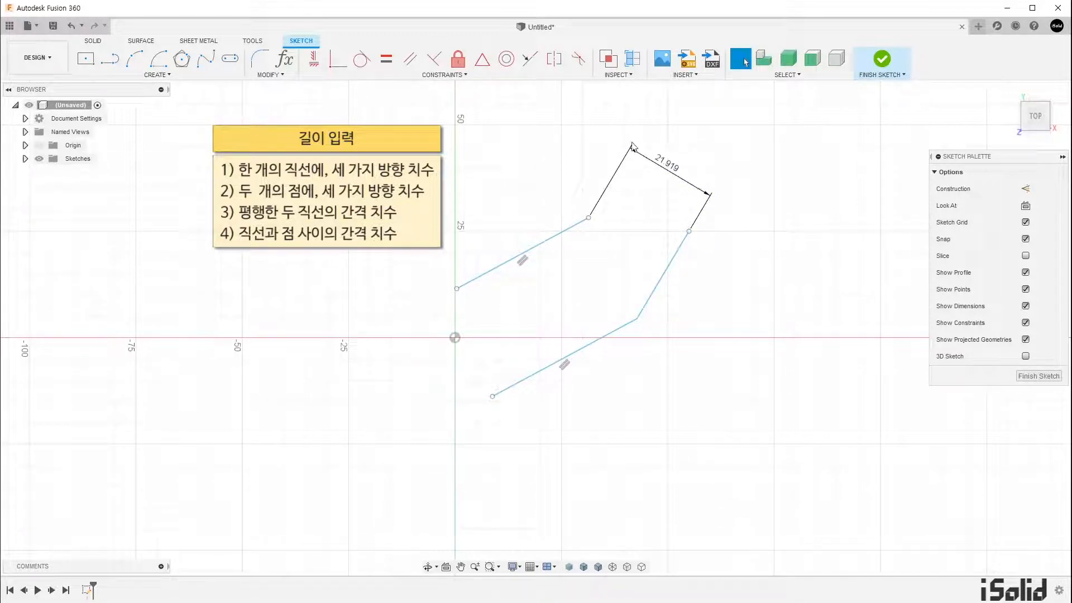
key(ctrl+z)
Dimension the angle between the steep segment and the upper line, and undo the dimension.
key(d)
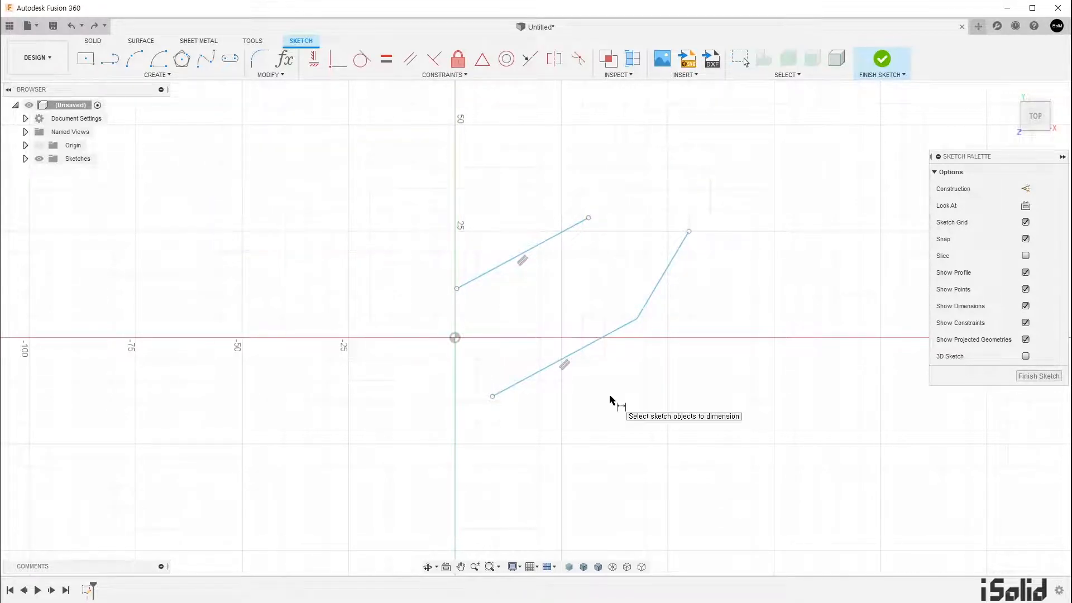
click(658, 298)
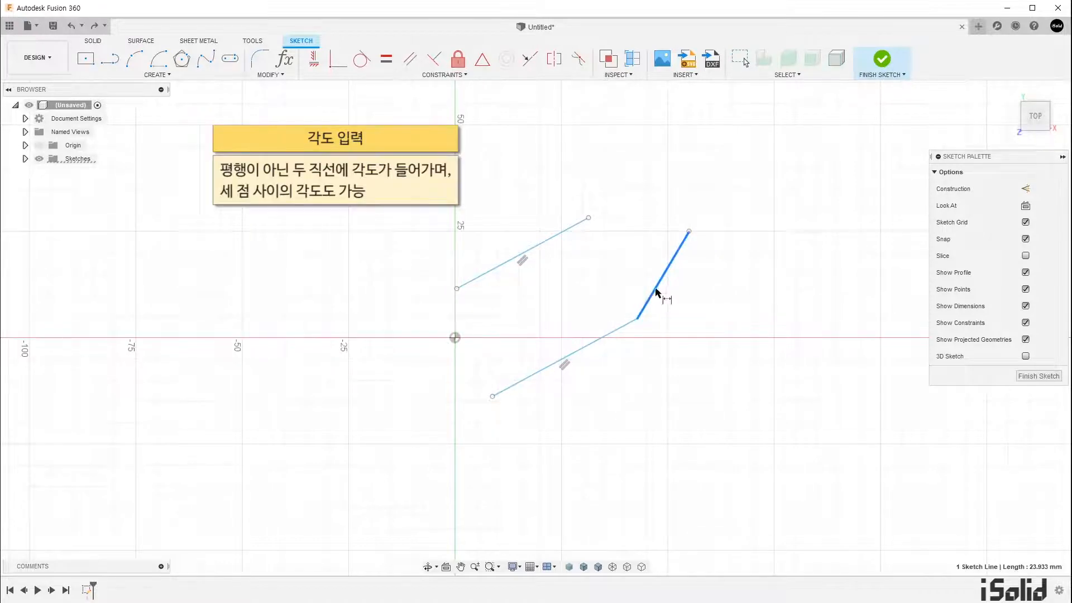
click(560, 237)
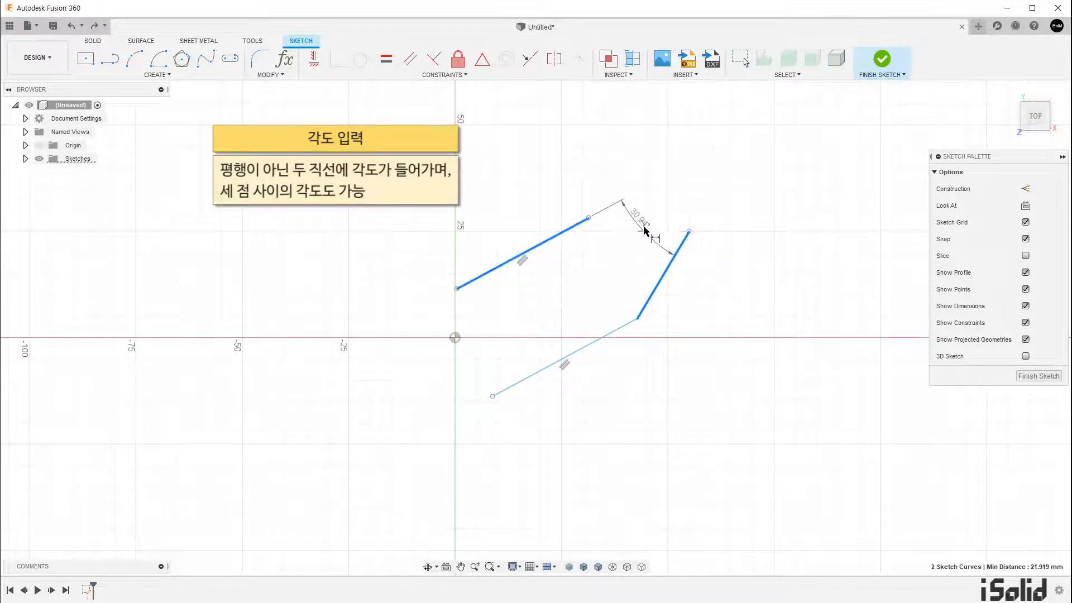
click(577, 304)
key(Return)
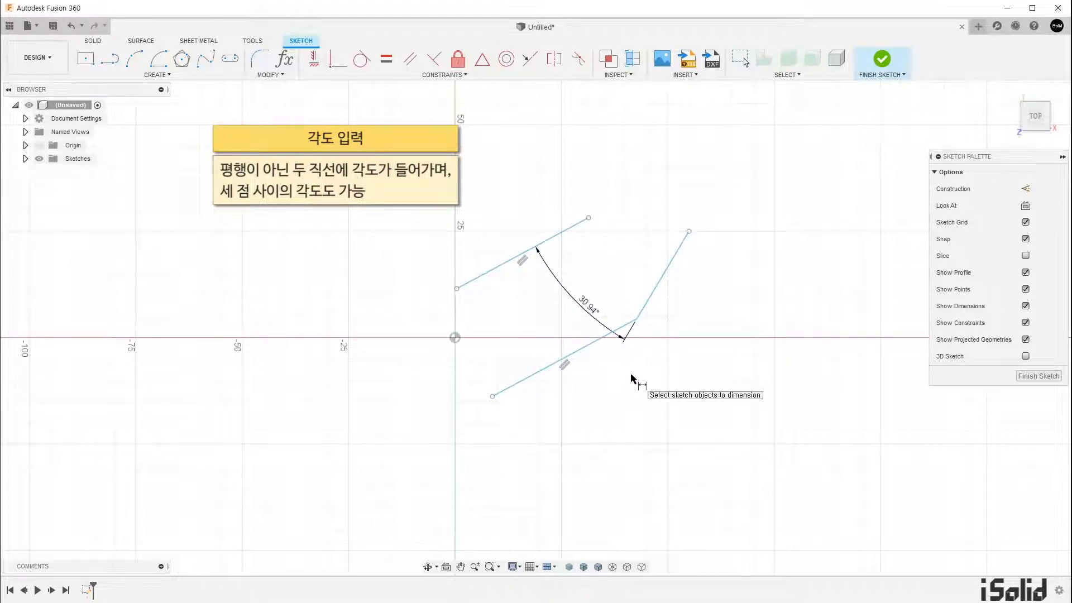
key(ctrl+z)
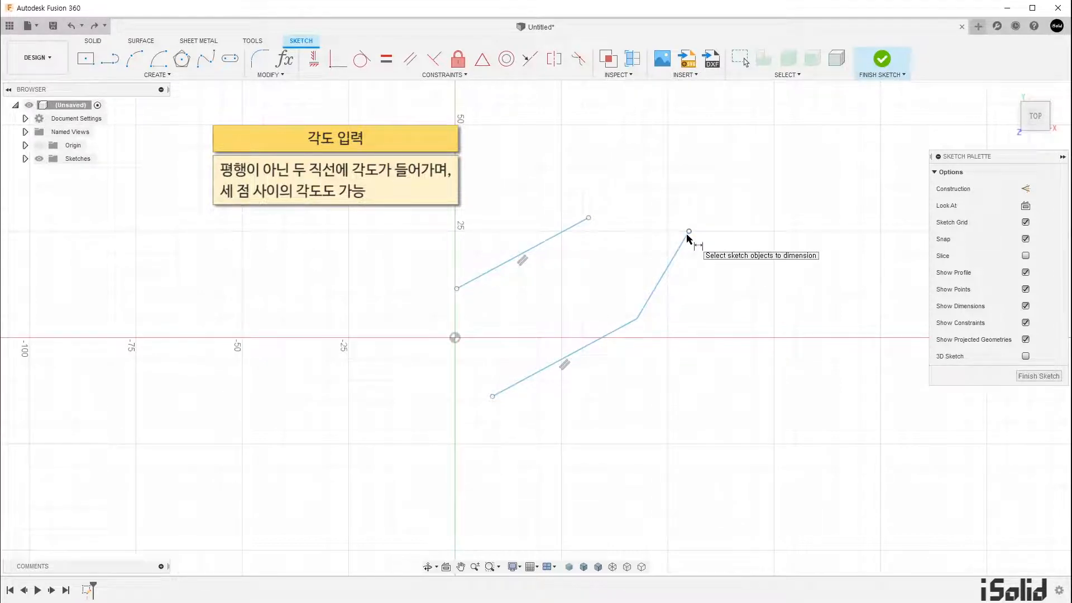
Add a three-point angle dimension with its vertex at the upper line's upper endpoint, and undo it.
click(592, 220)
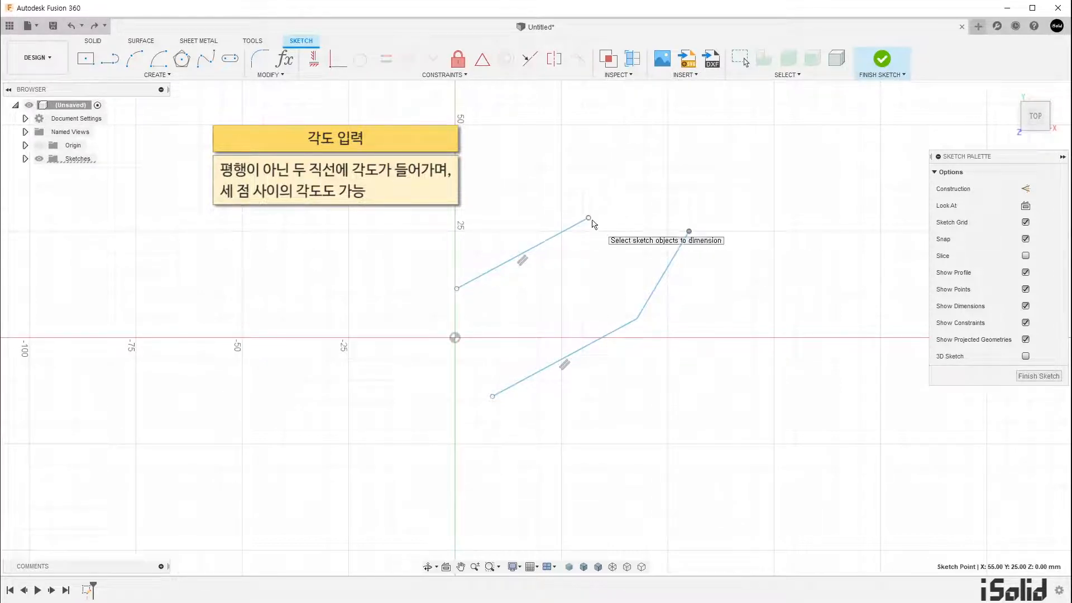
click(493, 395)
click(612, 278)
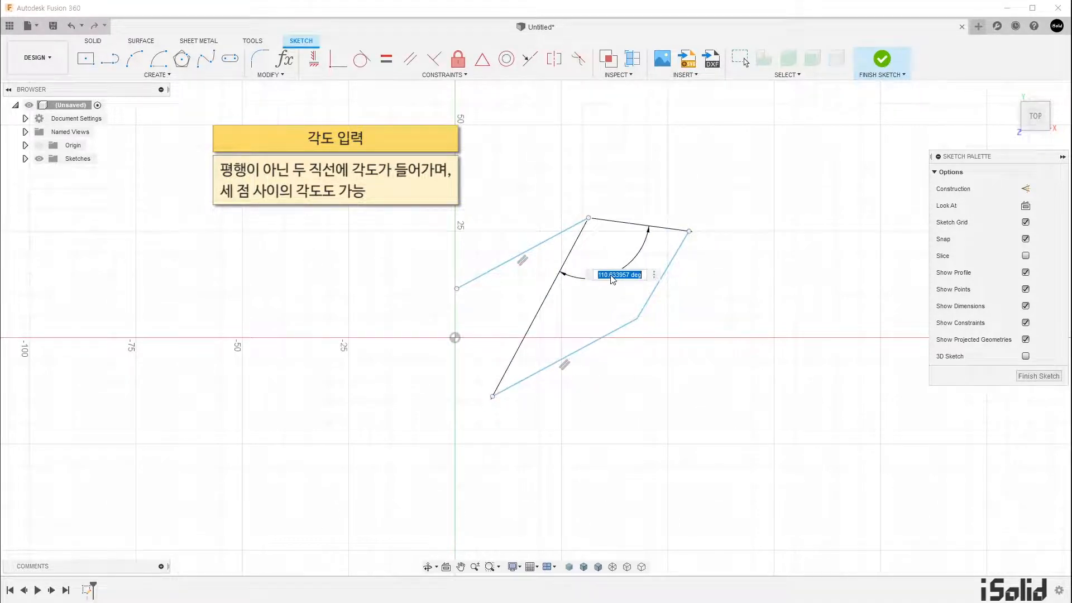
key(Return)
key(ctrl+z)
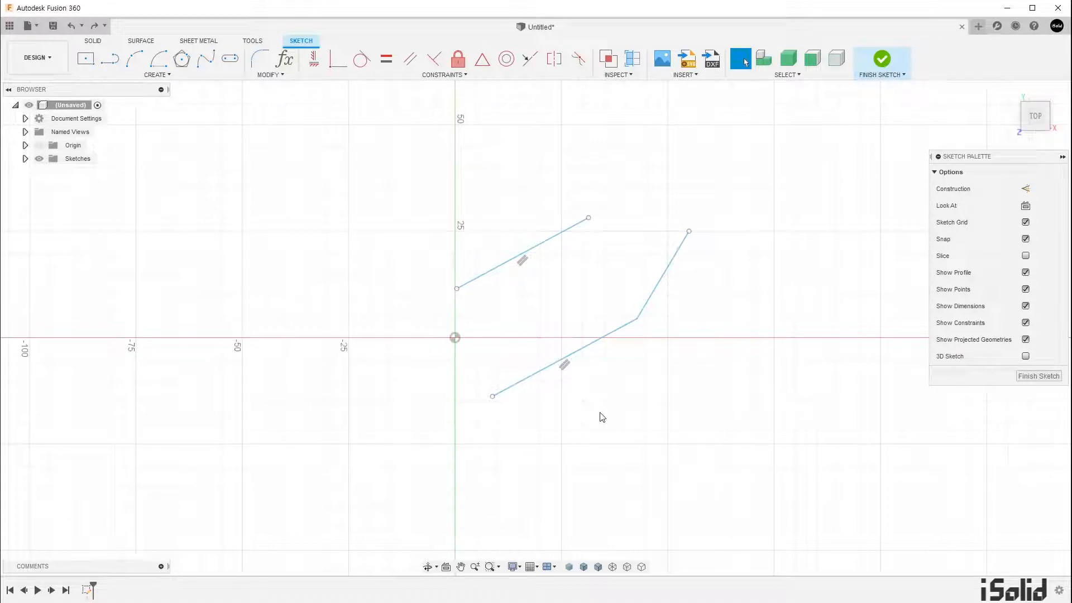
Sketch a tangent arc of about 13.5 mm radius joining the parallel lines' lower ends and a circle about 25 mm in diameter centred on the upper line's upper end.
key(l)
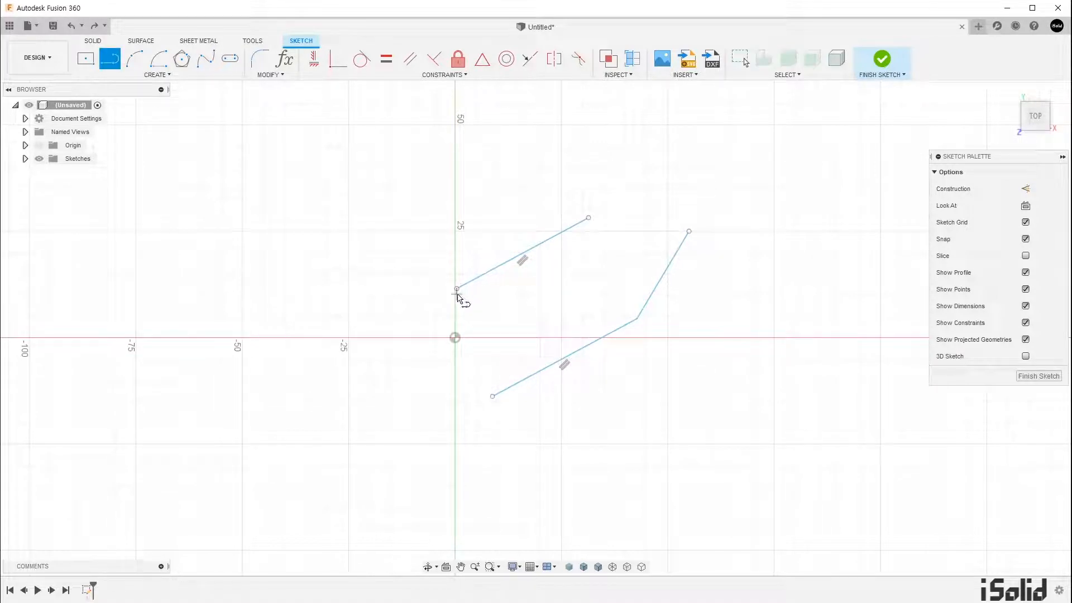
drag(456, 290, 493, 396)
key(c)
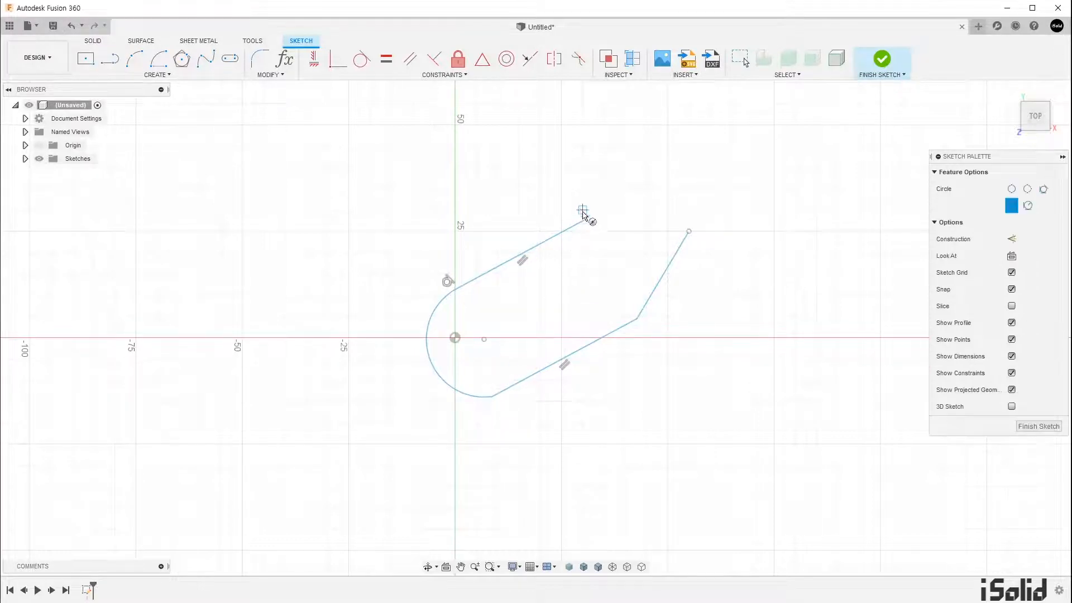
click(588, 218)
click(602, 274)
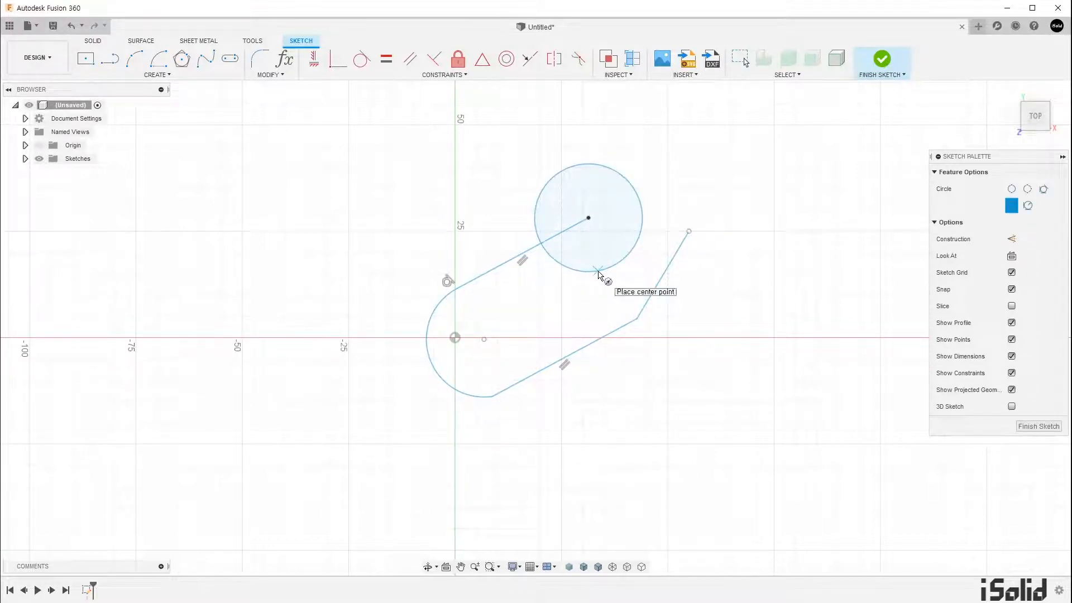
key(Escape)
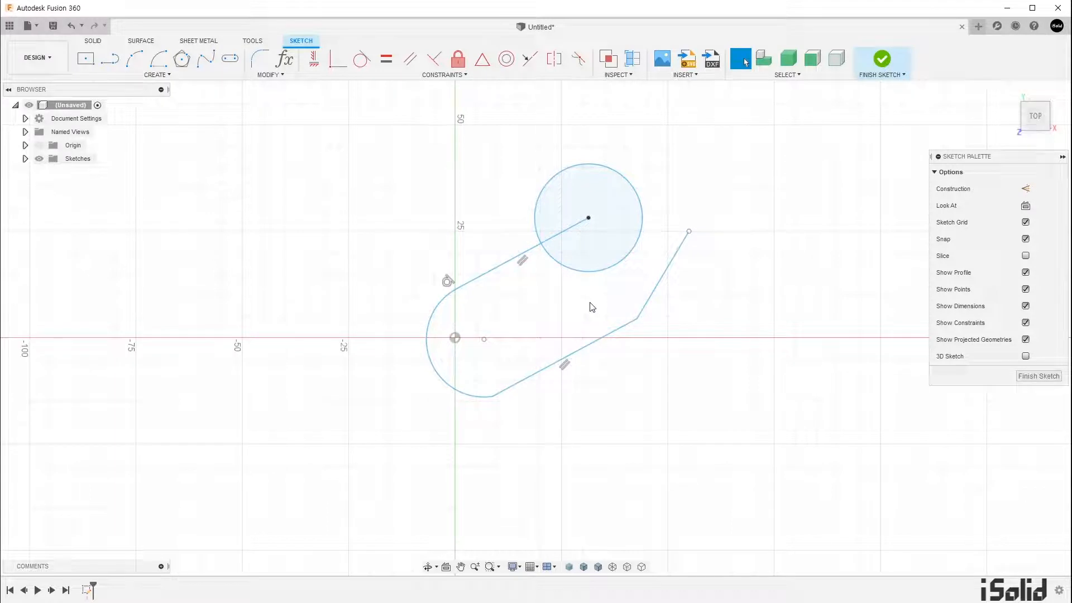
Add a diameter dimension to the circle and a radius dimension to the arc.
key(d)
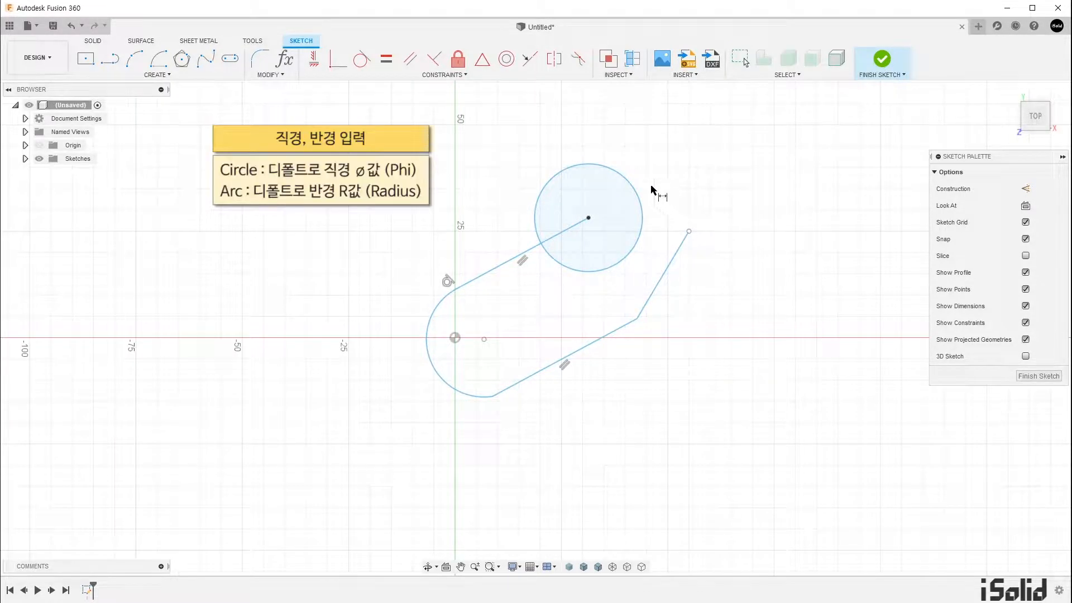
click(633, 184)
click(652, 165)
key(Return)
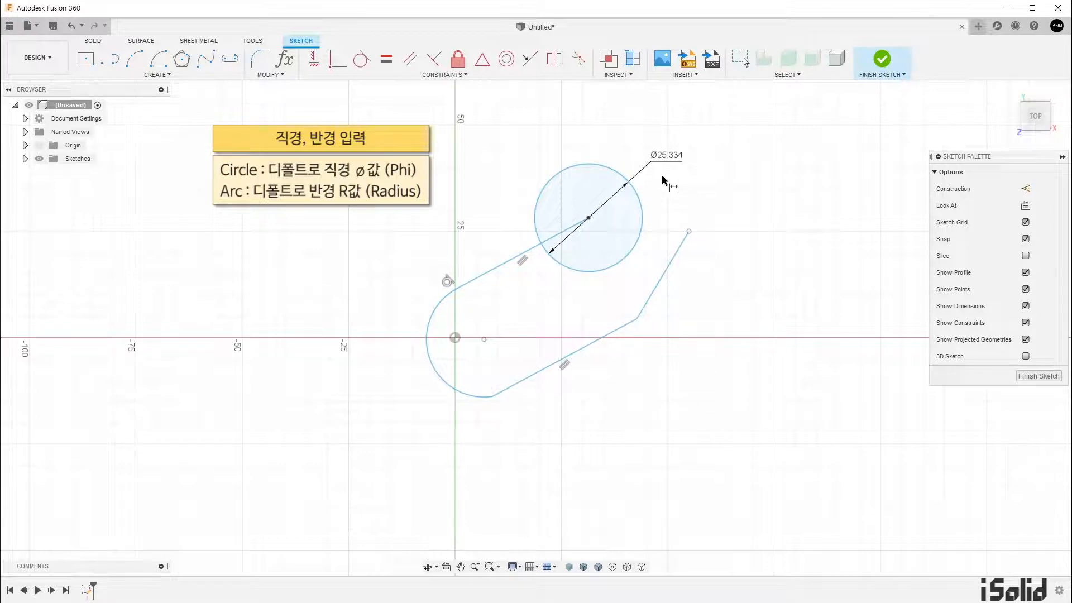
click(453, 391)
click(433, 427)
key(Return)
key(Escape)
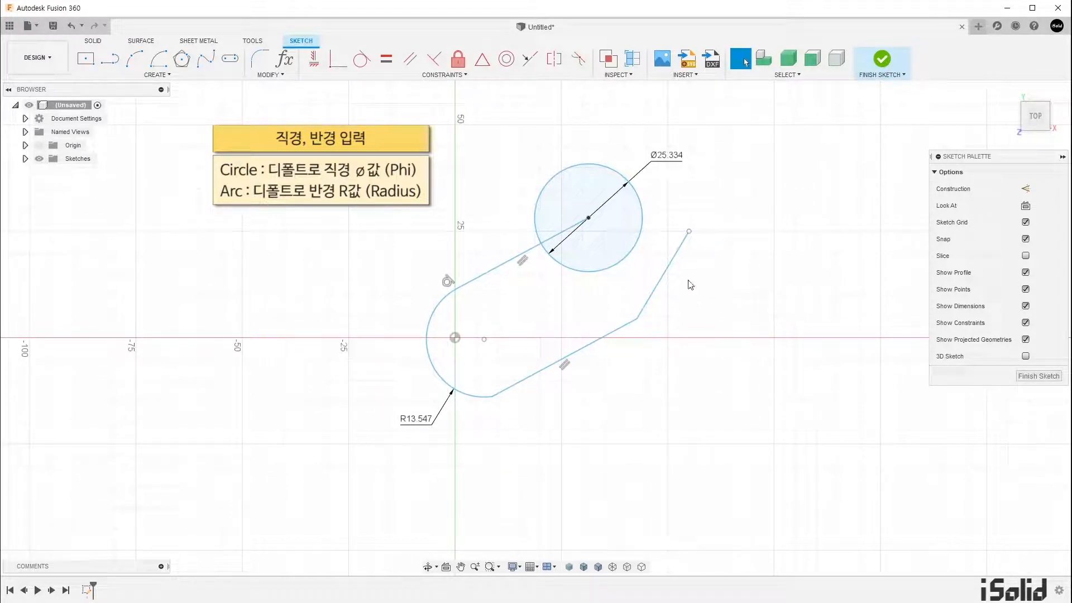
Toggle the circle's dimension to a radius and the arc's dimension to a diameter.
right_click(671, 159)
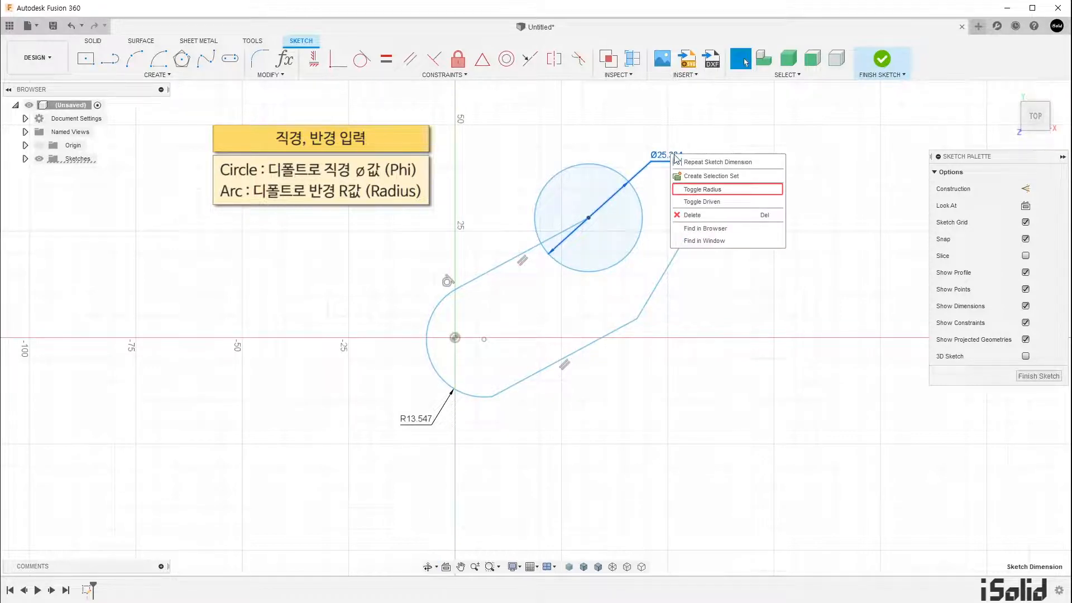
click(729, 192)
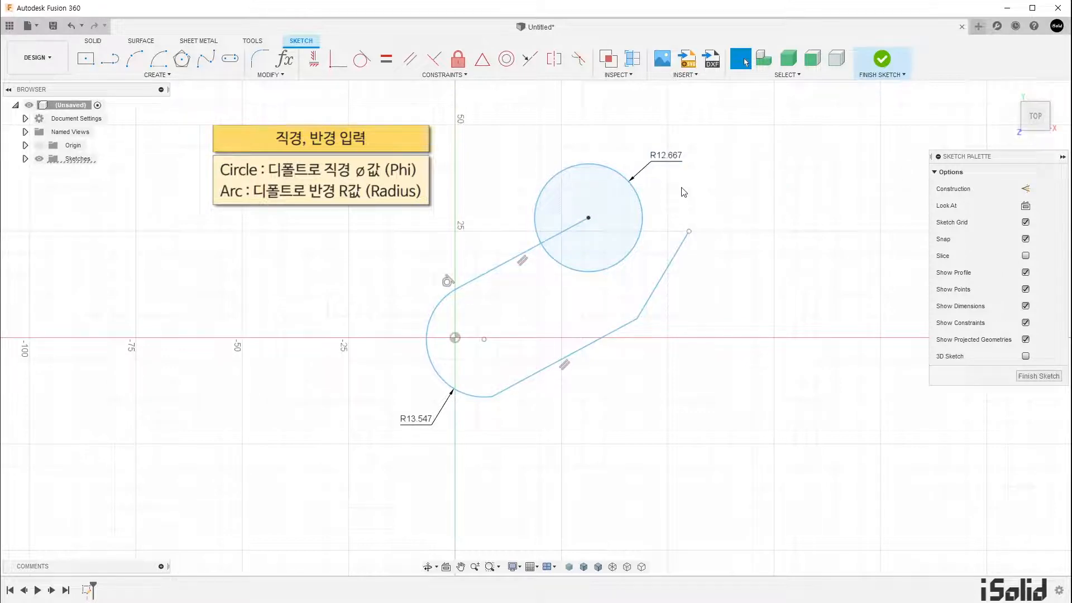
right_click(418, 422)
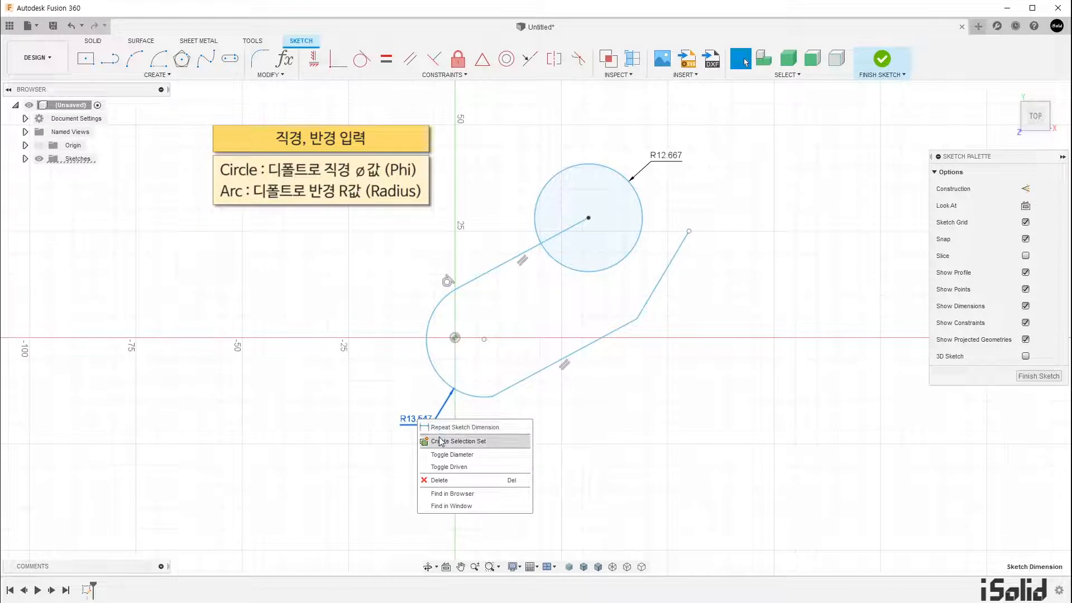
click(490, 455)
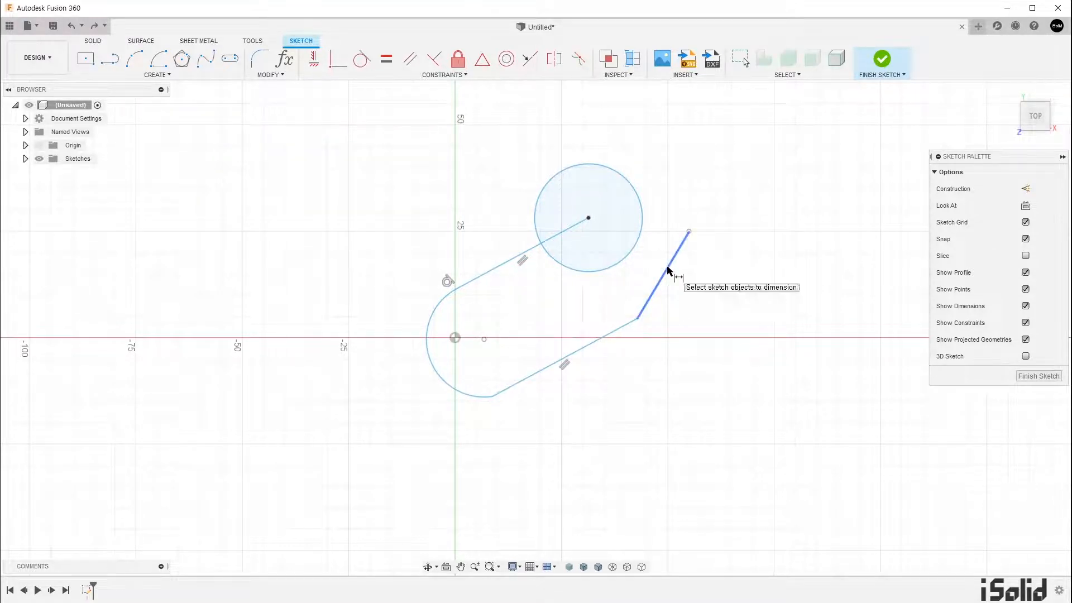
Dimension the distance from the steep segment to the circle's centre.
click(642, 240)
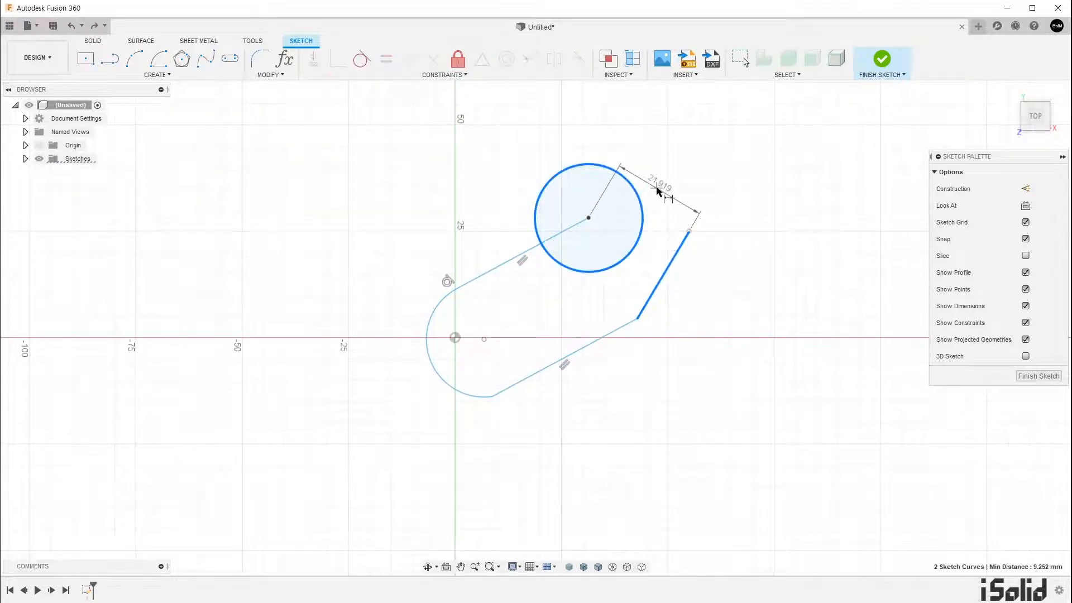
click(659, 186)
key(Return)
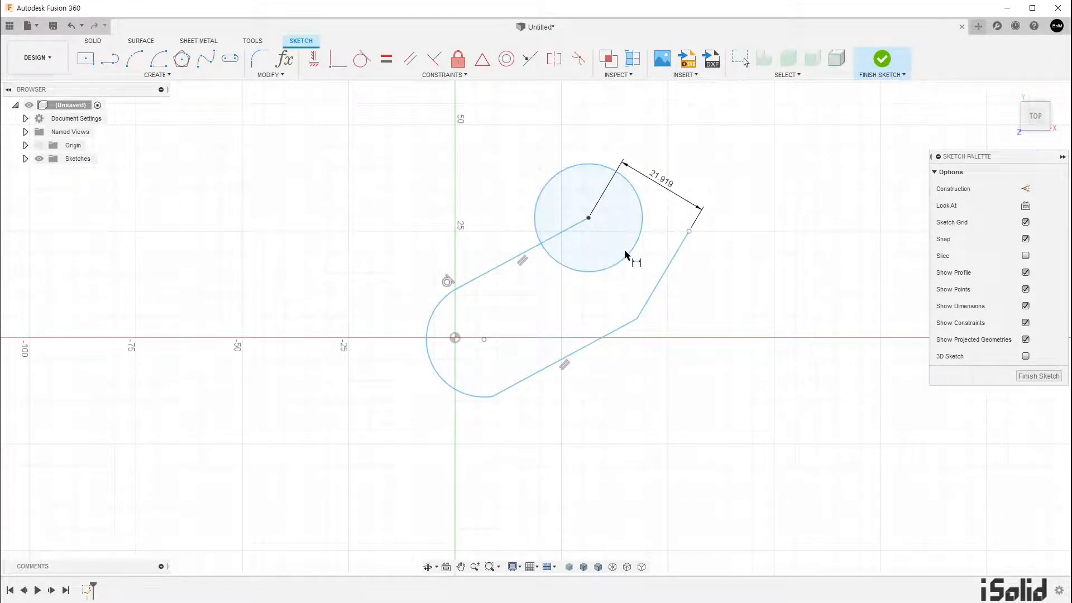
Dimension the horizontal distance from the steep segment's lower endpoint to the arc's centre.
click(636, 318)
click(439, 378)
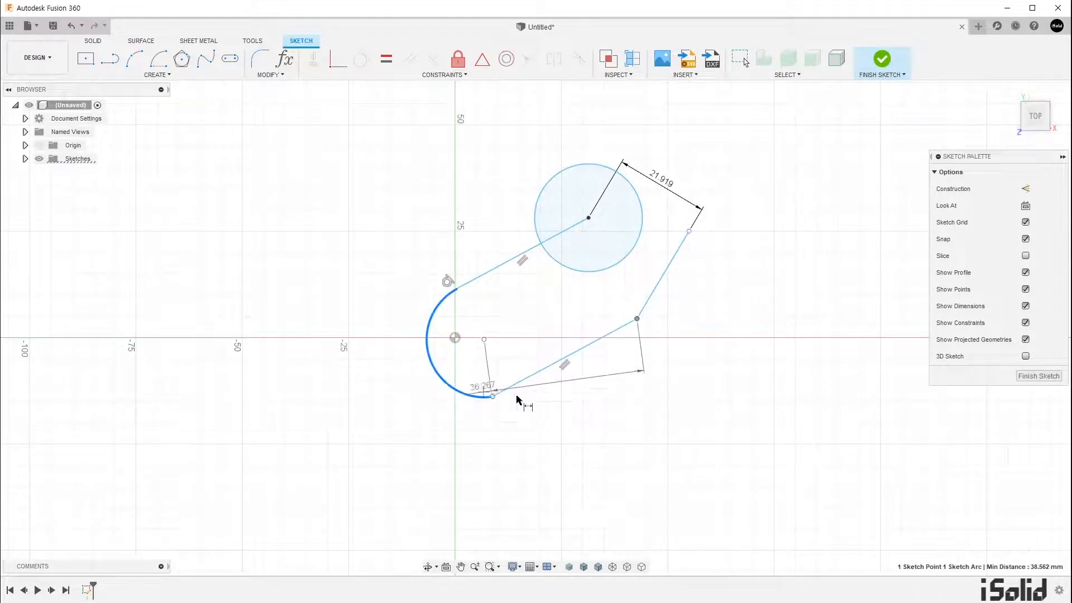
click(564, 427)
key(Return)
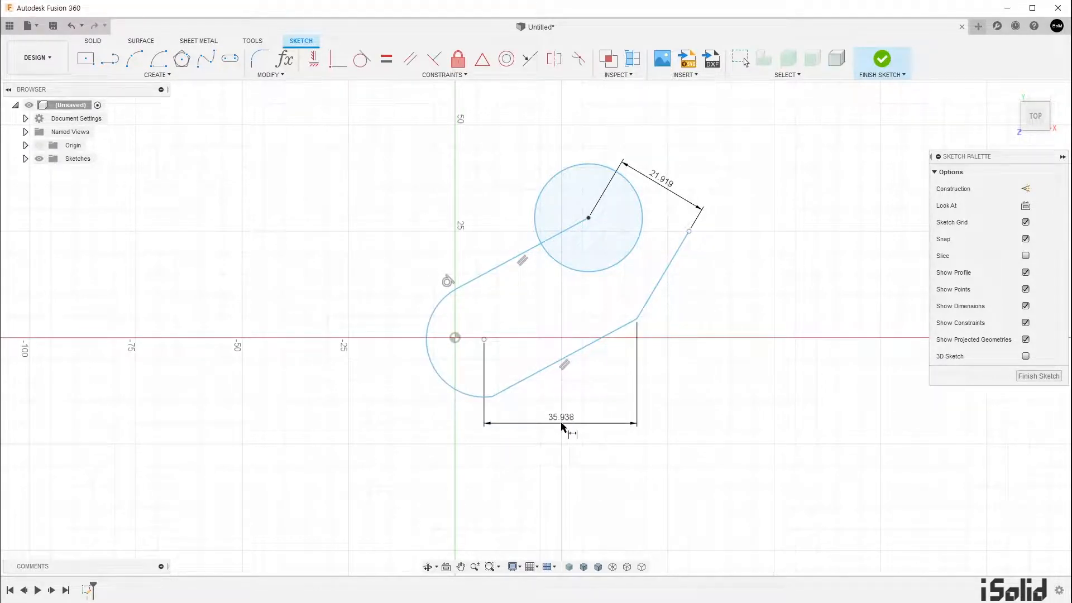
Dimension the distance from the steep segment to the circle's far side using the Pick Circle/Arc Tangent option.
right_click(697, 352)
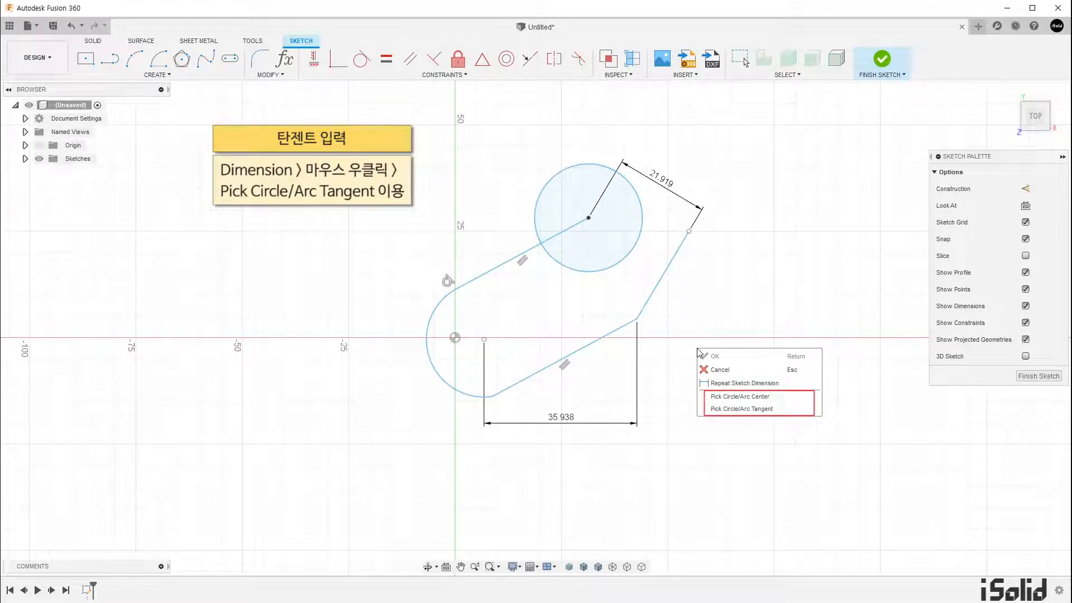
click(781, 411)
click(667, 269)
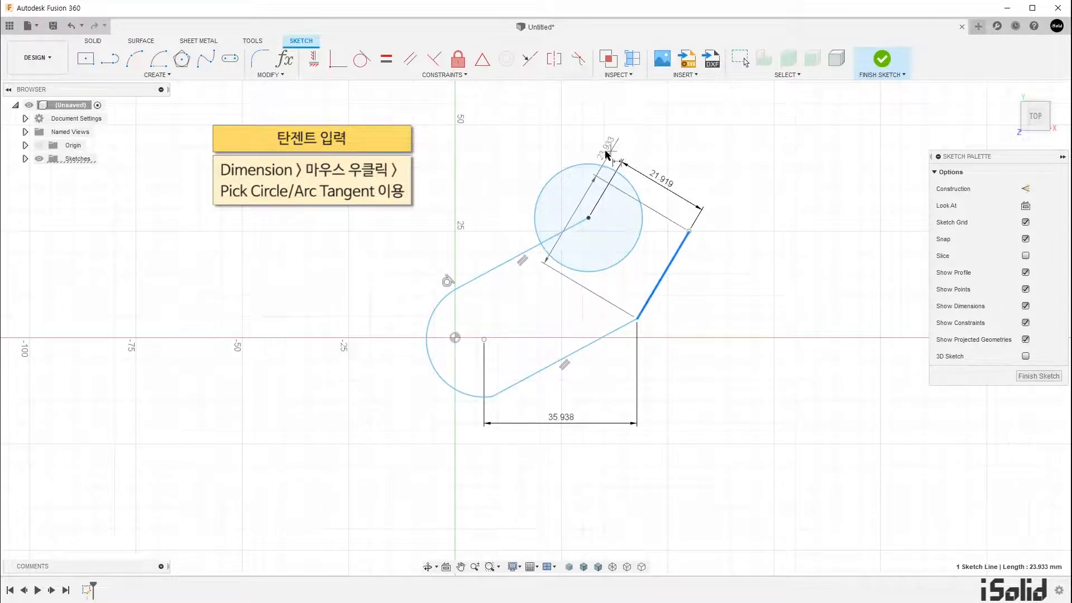
click(590, 165)
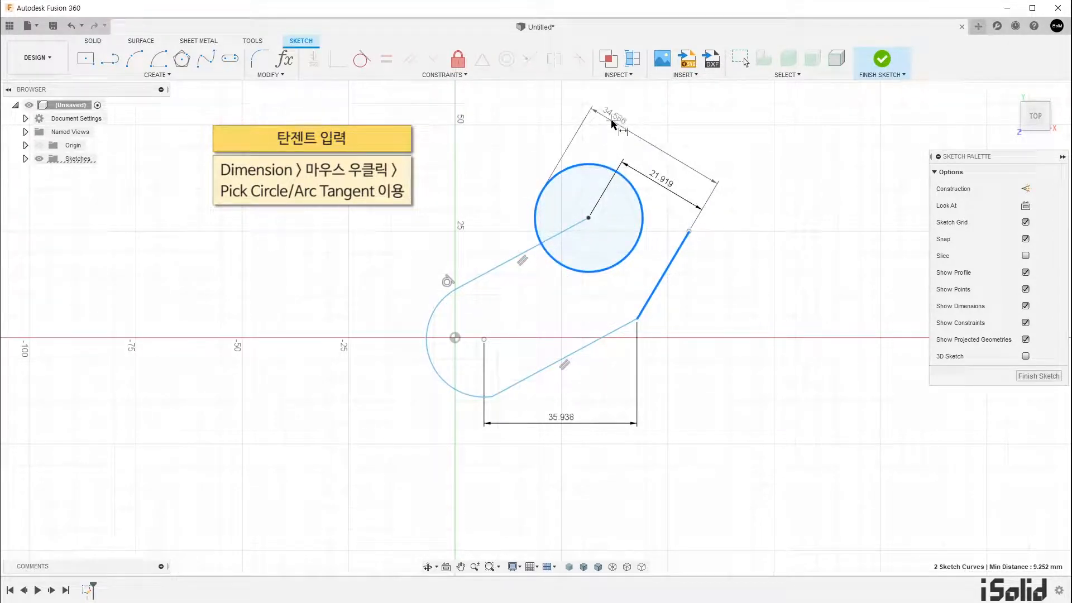
click(616, 110)
key(Return)
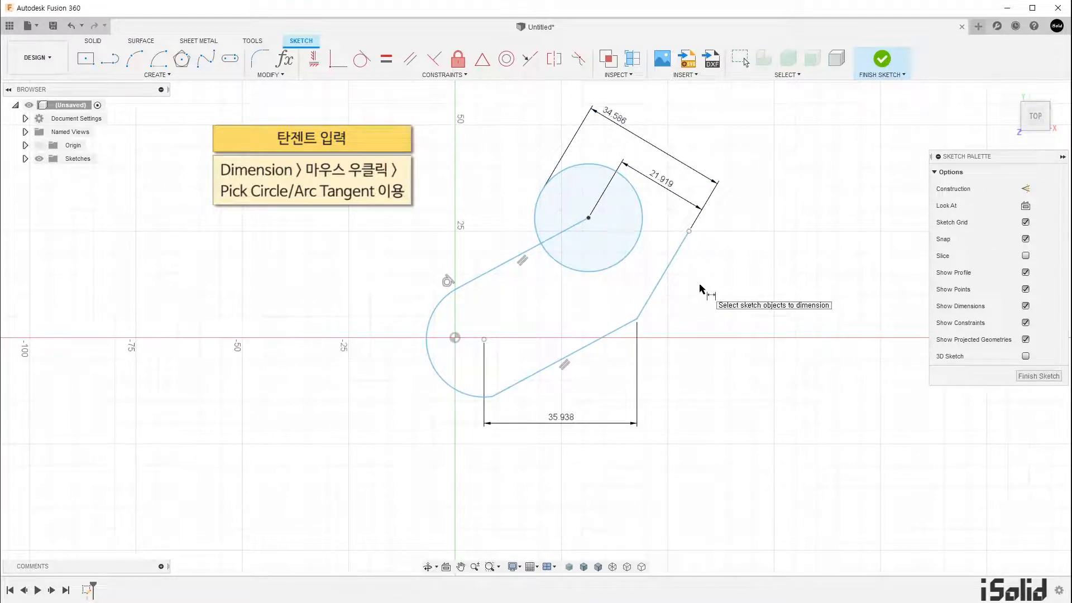
Dimension the aligned distance from the steep segment's lower endpoint to the arc's outer edge with Pick Circle/Arc Tangent.
right_click(664, 342)
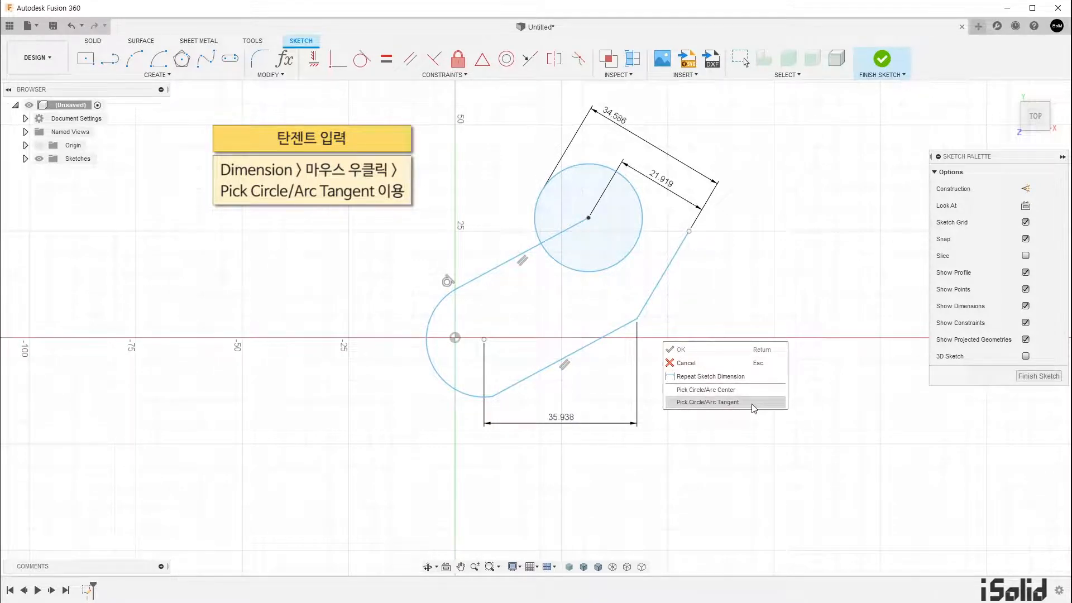
click(726, 402)
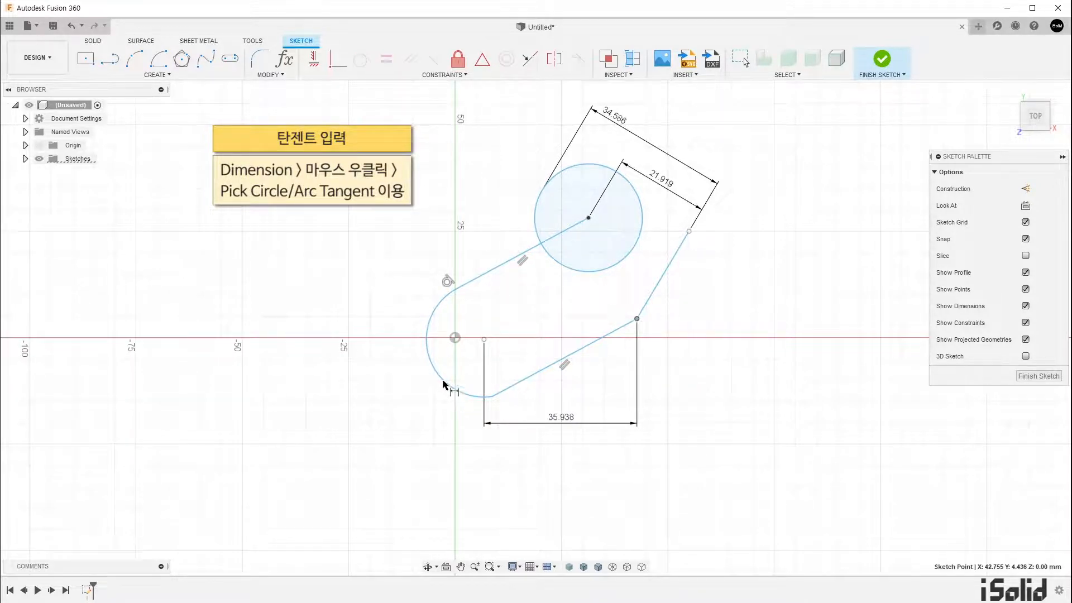
click(428, 370)
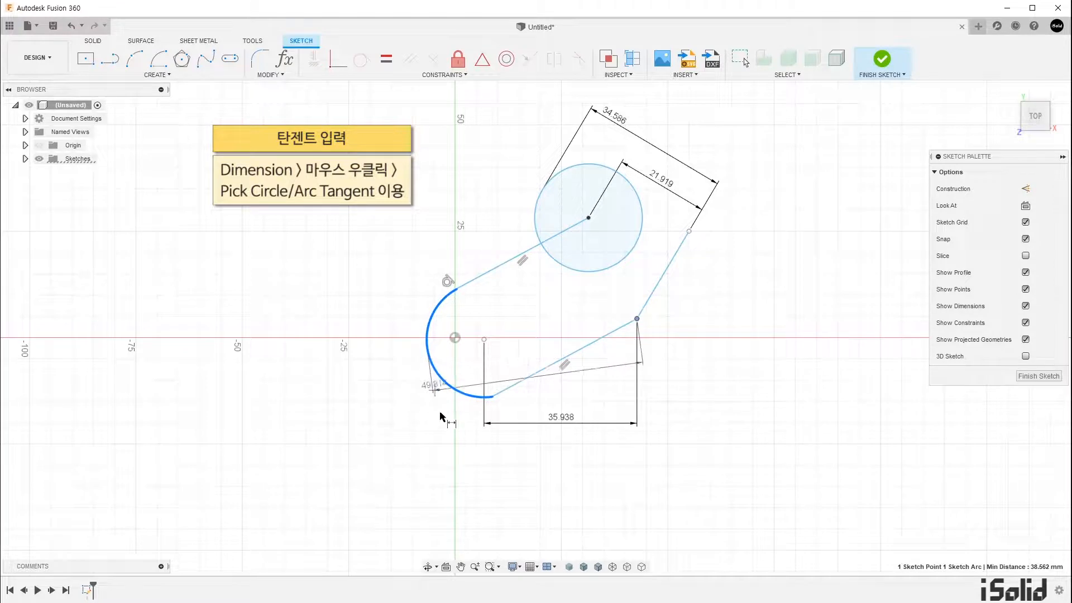
click(495, 472)
key(Return)
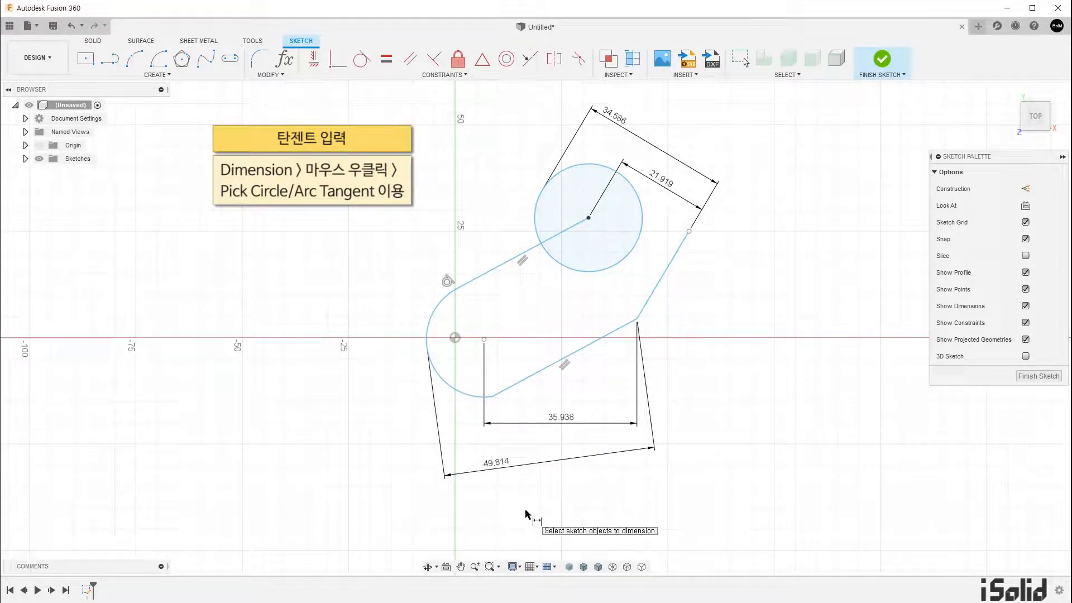
Dimension the overall tangent-to-tangent distance between the arc and the circle with Pick Circle/Arc Tangent.
right_click(374, 312)
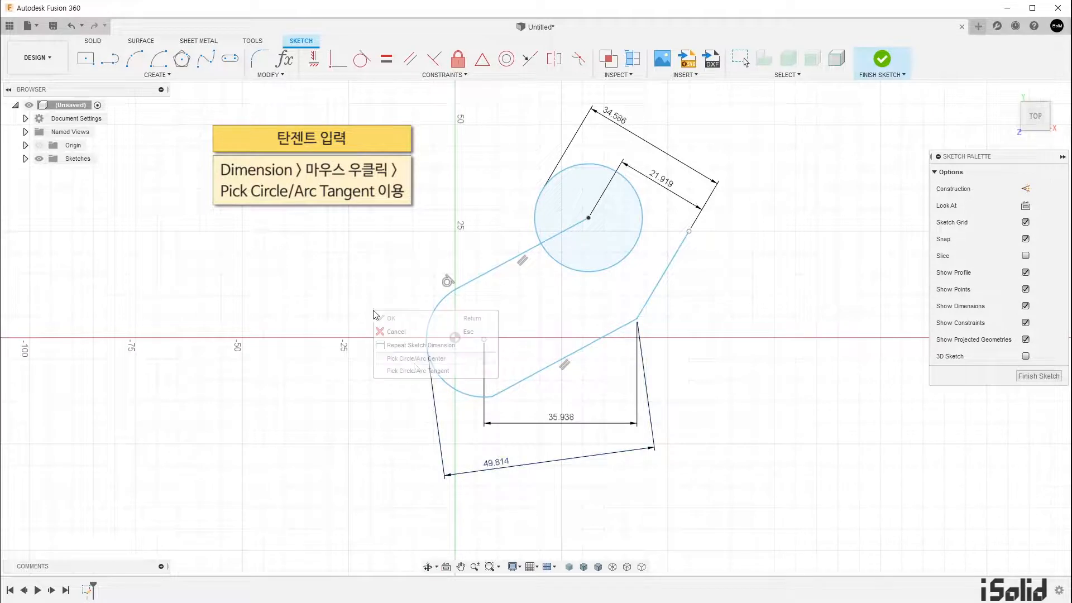
click(456, 371)
click(471, 395)
click(618, 166)
click(468, 202)
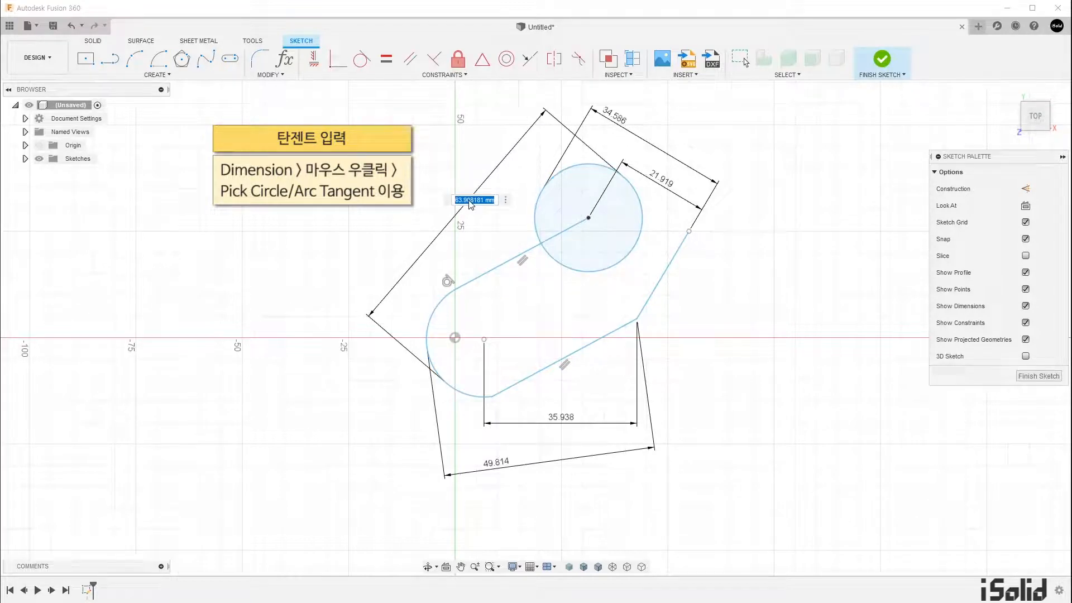
key(Return)
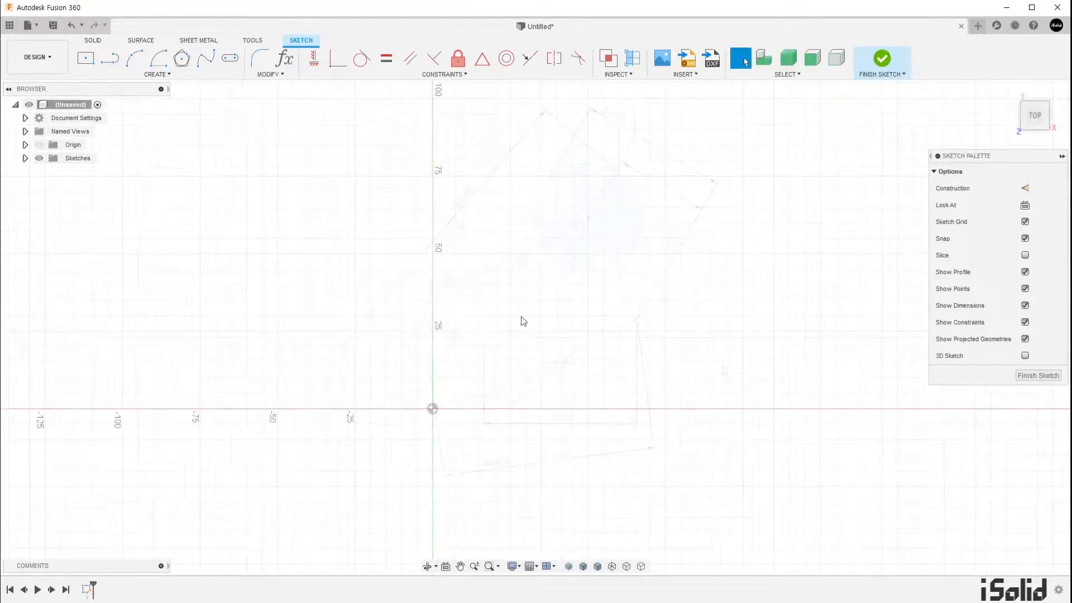
Sketch a closed triangle from the origin with a horizontal base about 56.5 mm long and its apex above.
key(l)
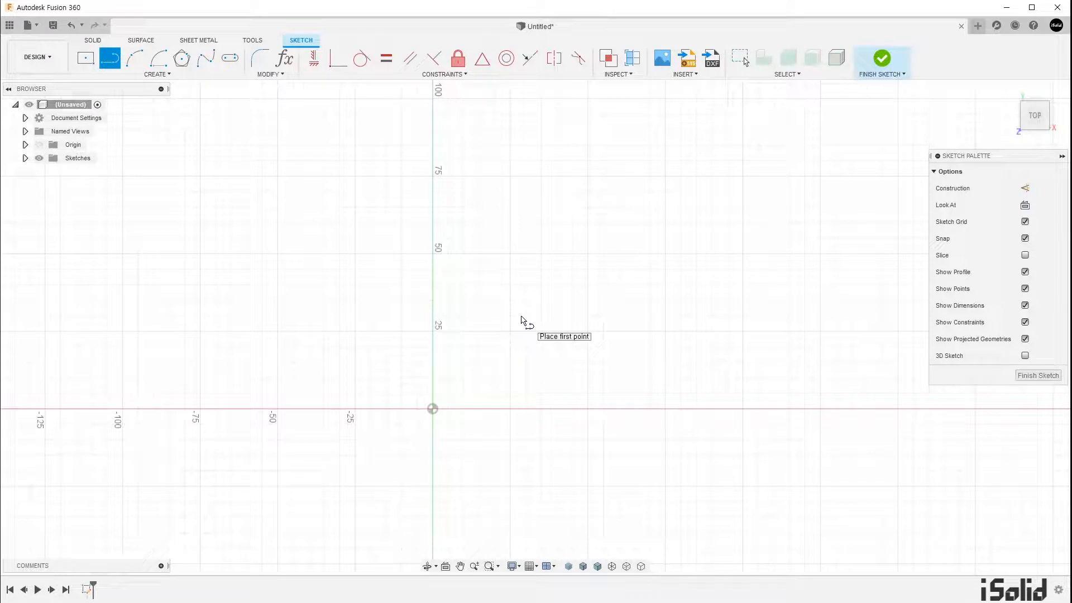
click(433, 411)
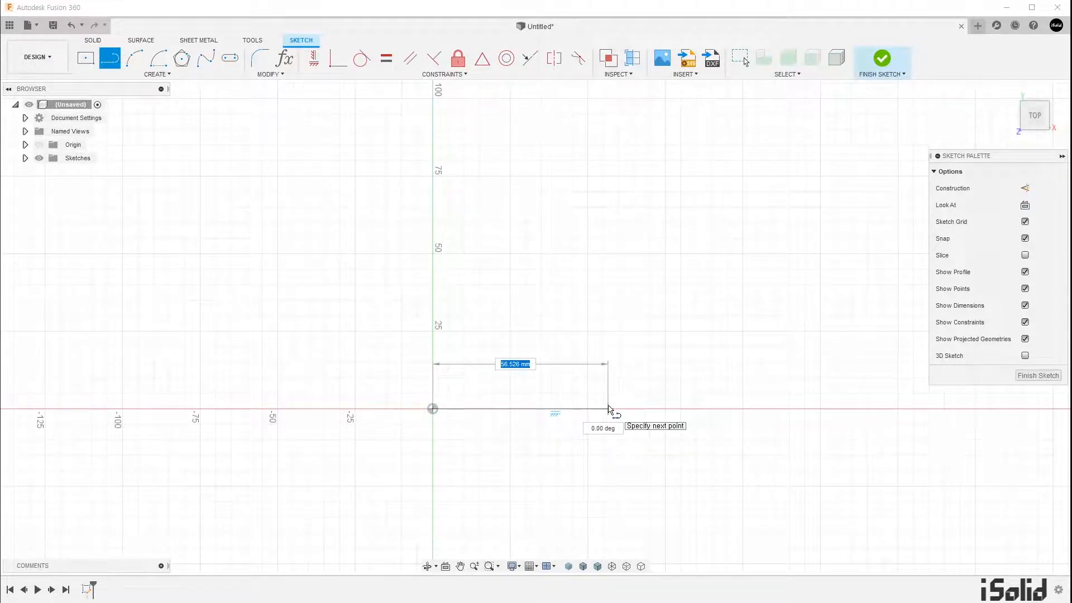
click(608, 409)
click(540, 269)
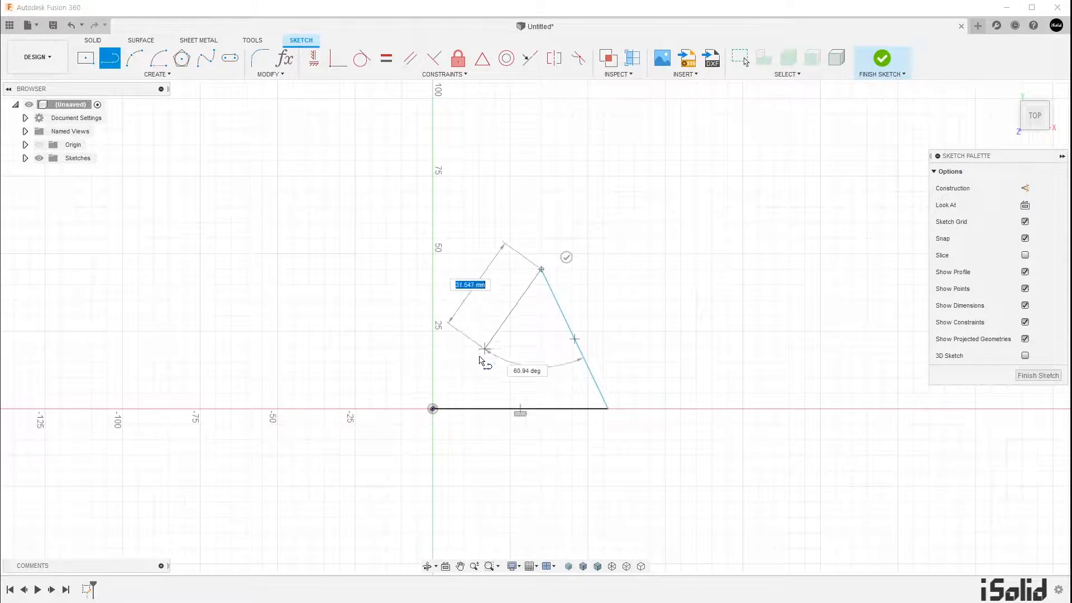
click(433, 408)
key(Escape)
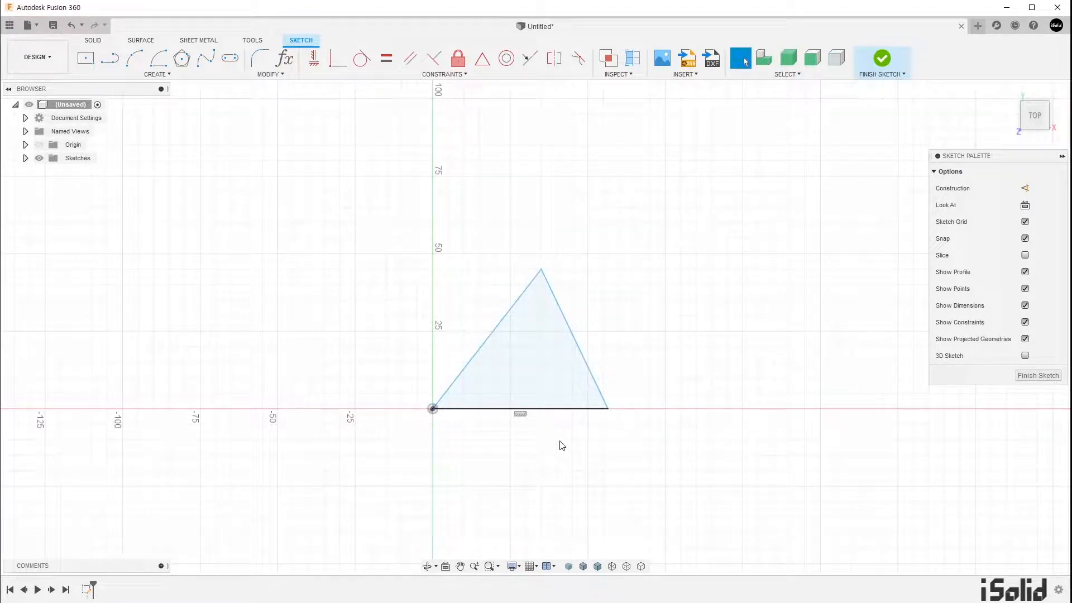
Dimension the triangle's horizontal base as 50 mm.
click(530, 410)
key(d)
click(520, 448)
text(50)
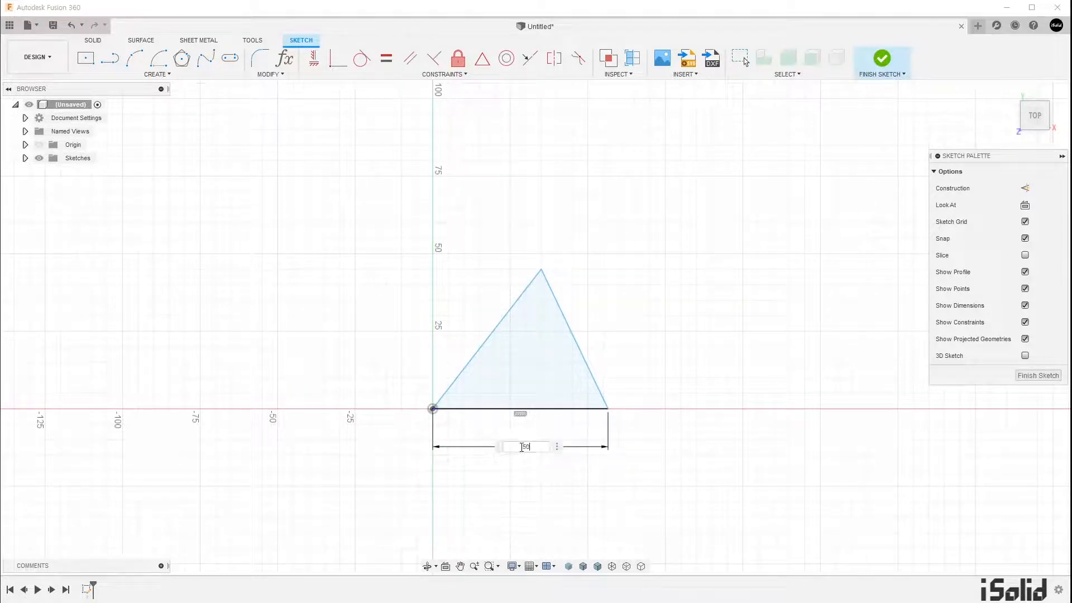
key(Return)
key(Escape)
Dimension the triangle's right sloping side as 50 mm.
scroll(519, 472, up, 1)
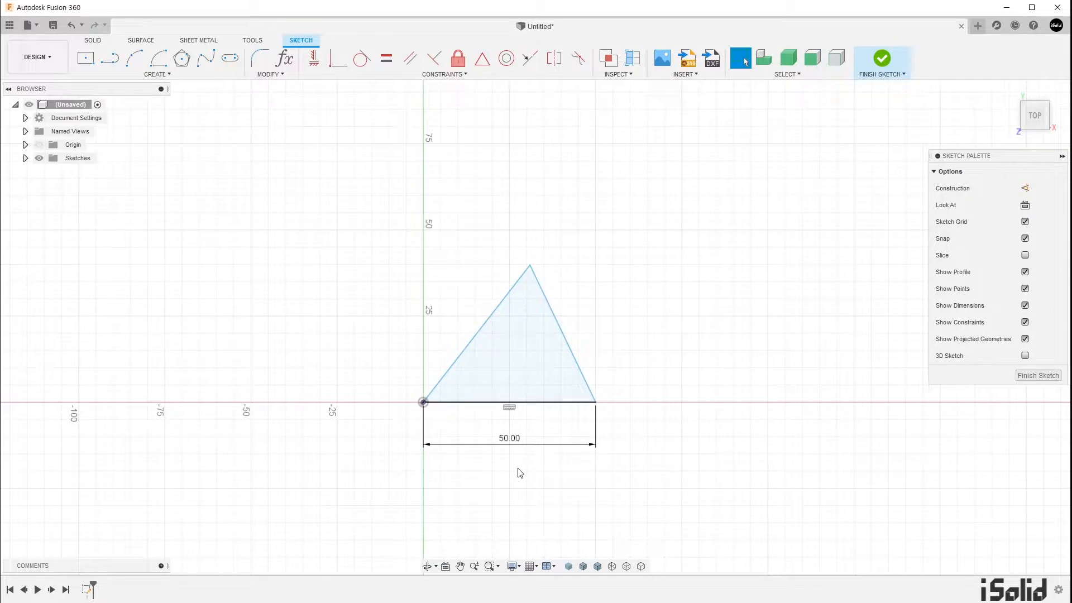
middle_drag(520, 472, 536, 456)
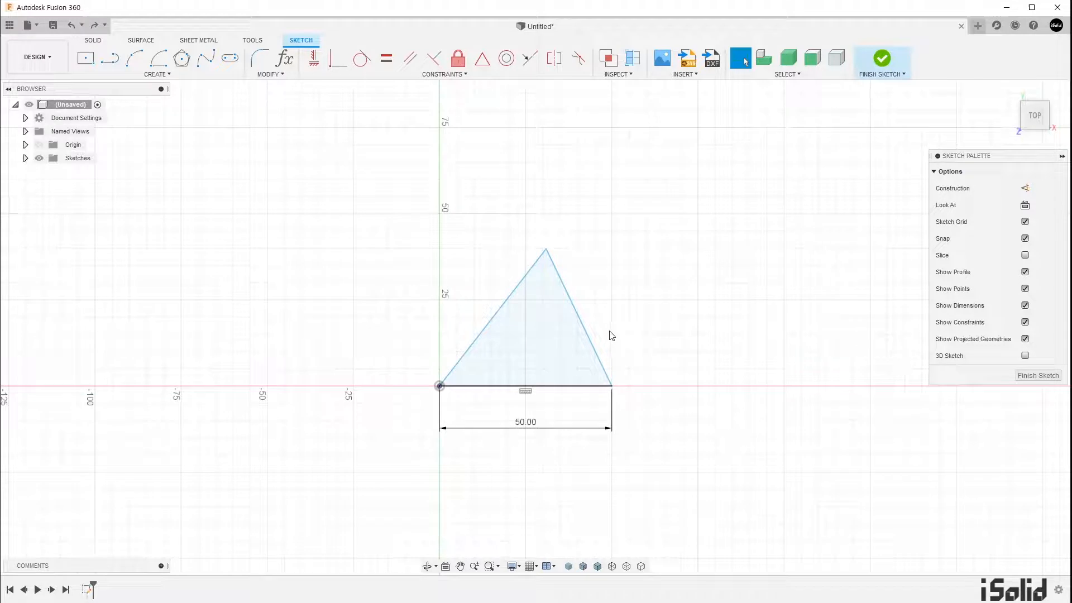
key(d)
click(584, 321)
click(597, 303)
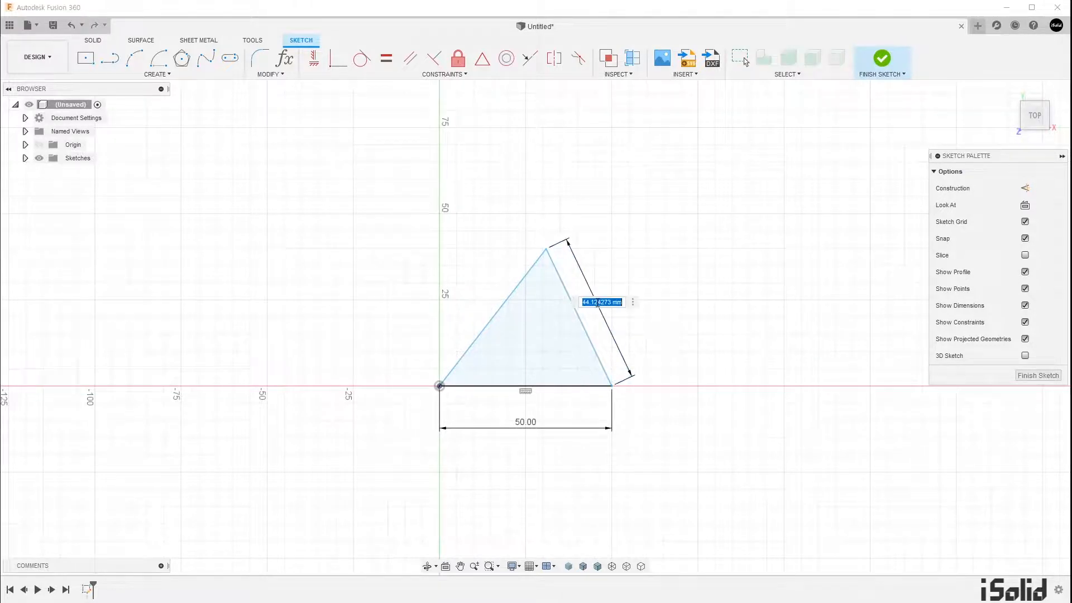
text(50)
key(Return)
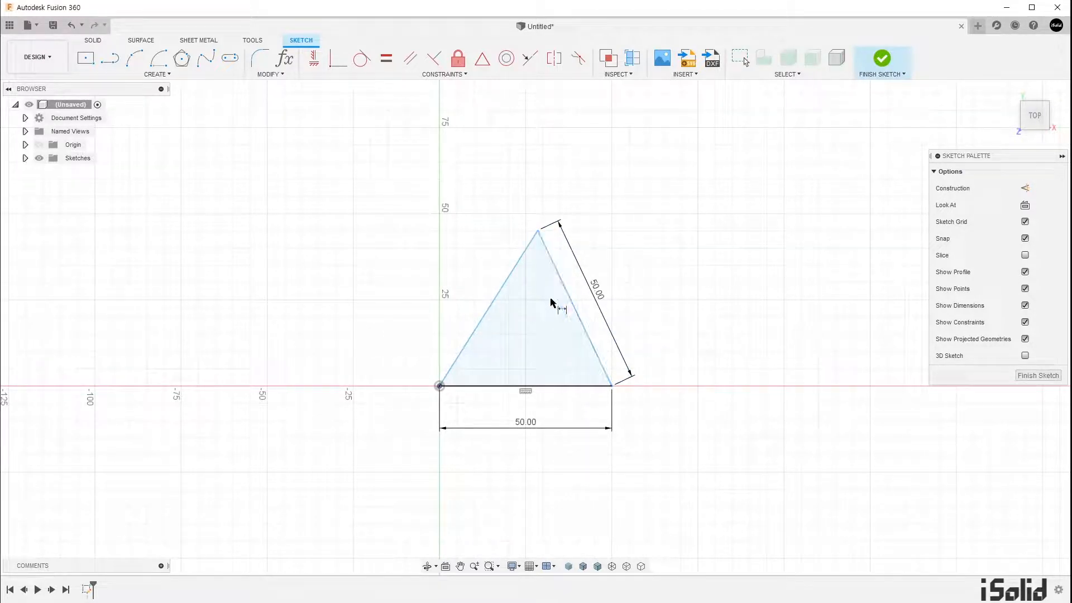
Dimension the triangle's left sloping side as 50 mm.
click(494, 304)
click(477, 288)
text(50)
key(Return)
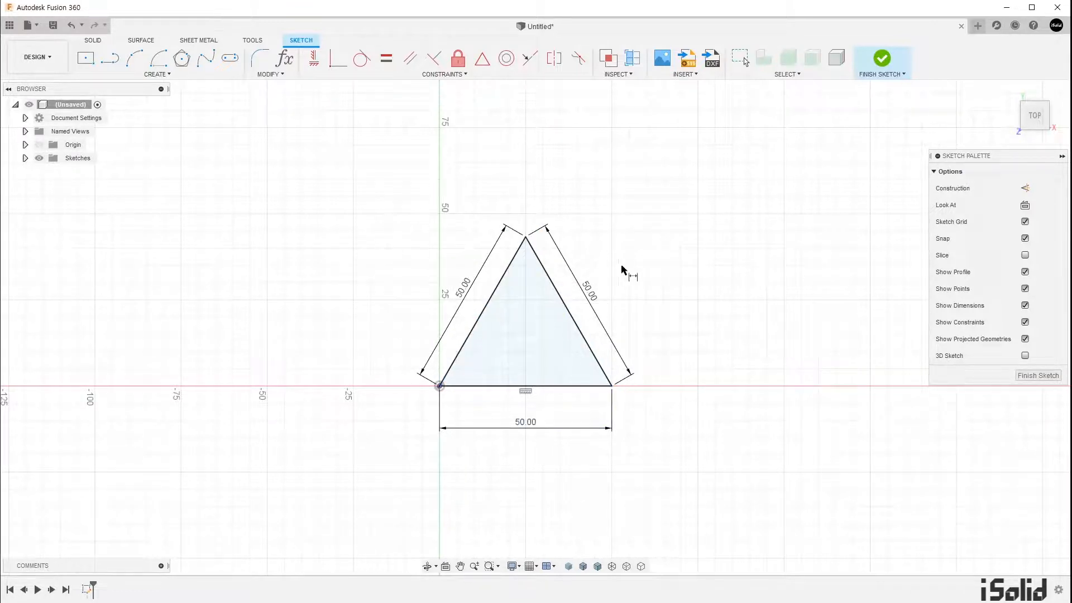
key(Escape)
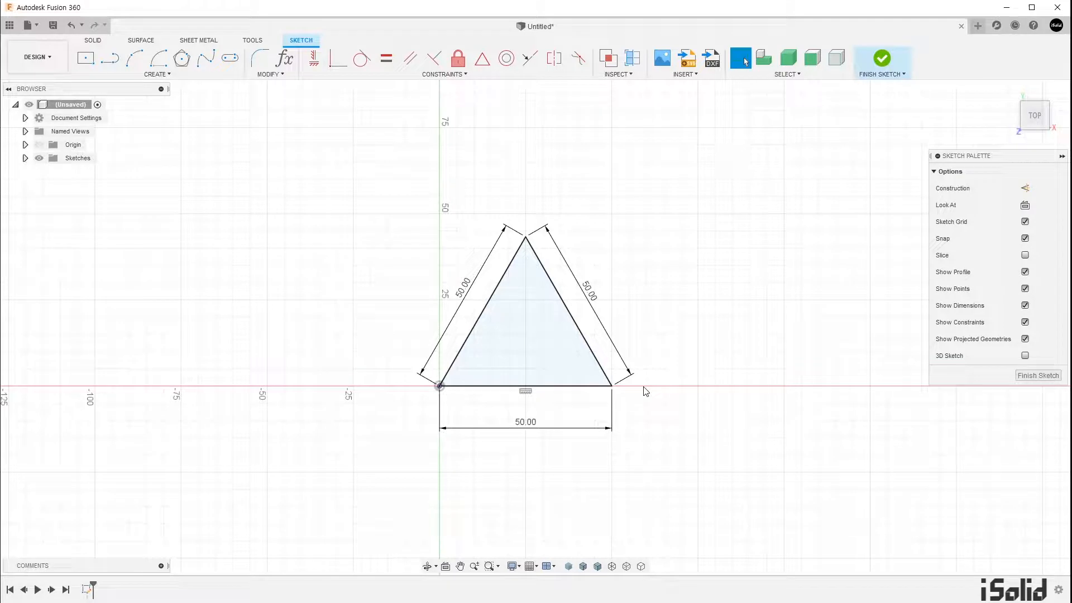
Set the triangle's base dimension to 70 mm.
double_click(534, 427)
text(70)
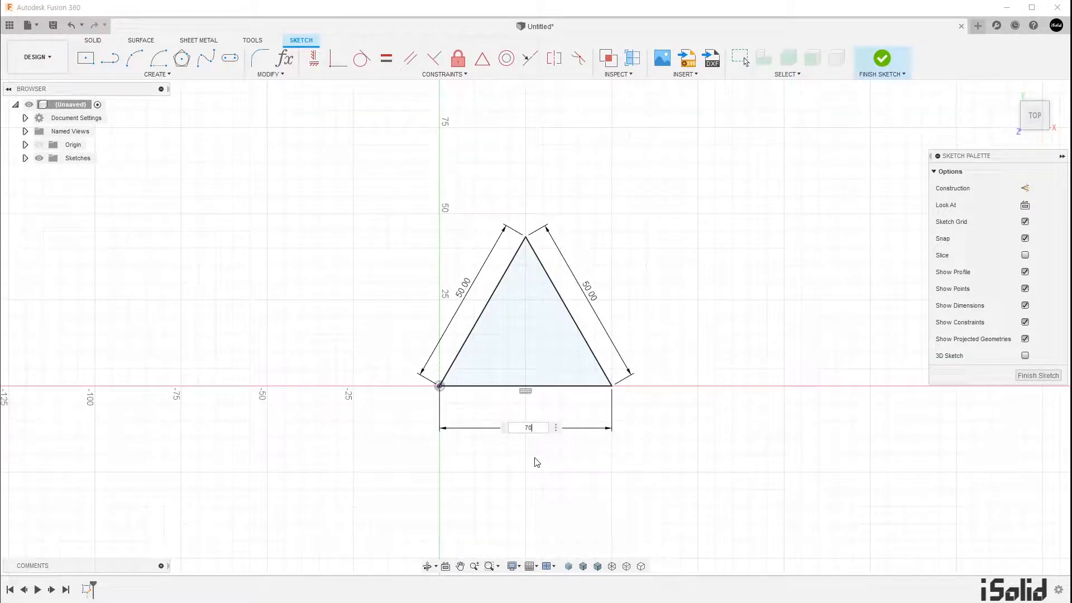
key(Return)
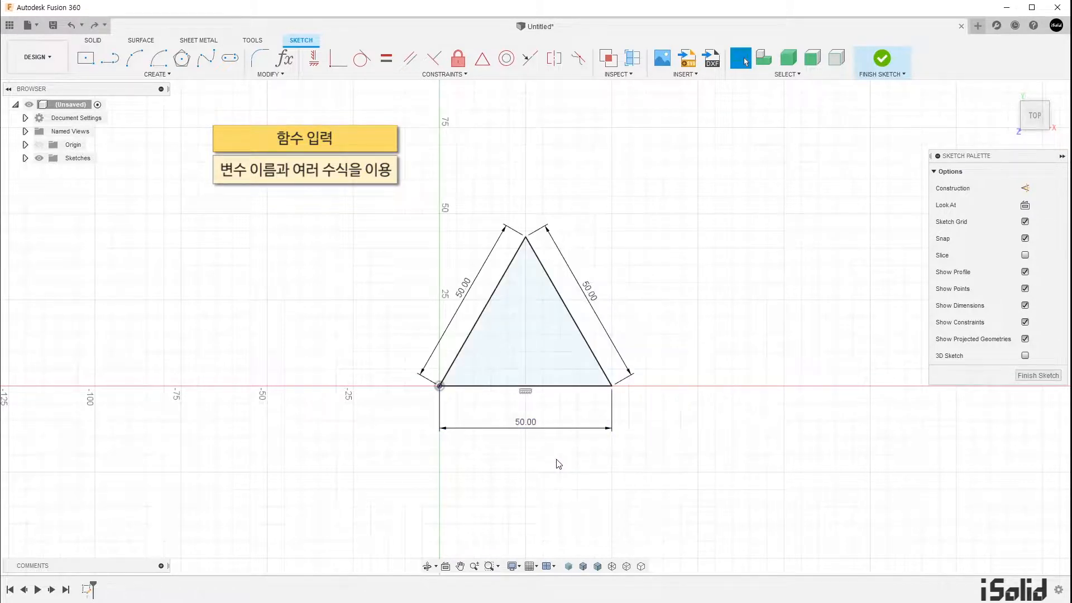
Undo the dimensions on the triangle's two sloping sides.
key(ctrl+z)
key(ctrl+z)
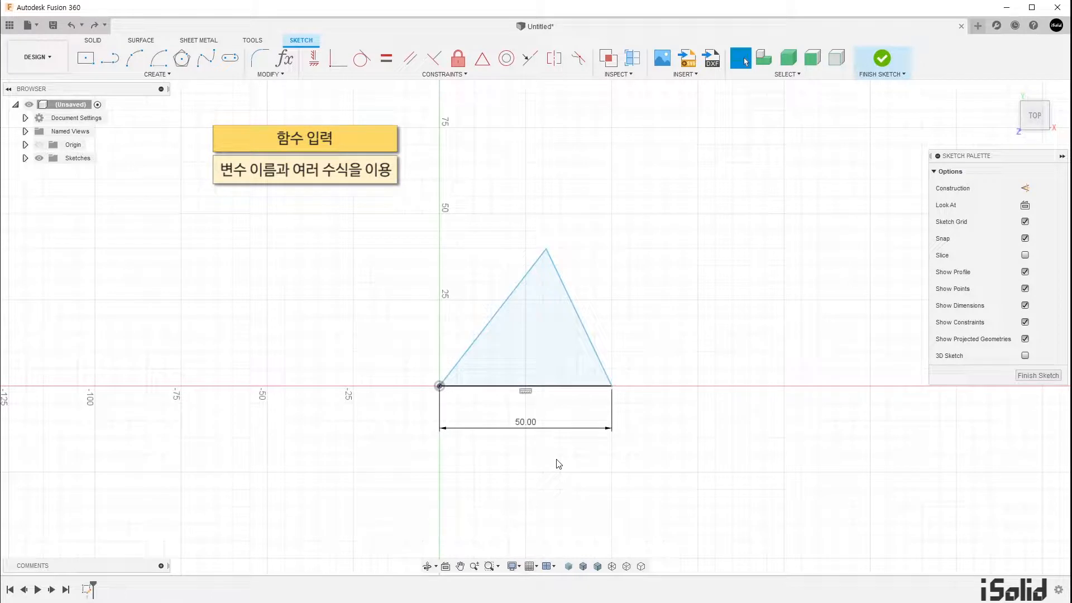
Dimension the triangle's right sloping side with the base dimension's parameter name d1, and undo that dimension.
mouse_move(532, 428)
key(d)
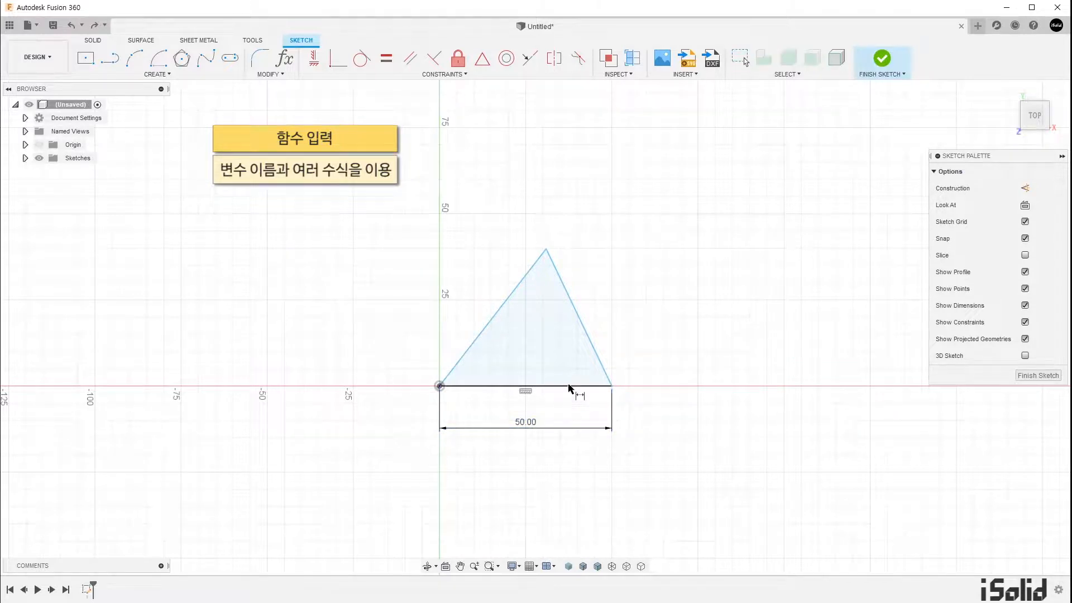
click(579, 319)
click(603, 304)
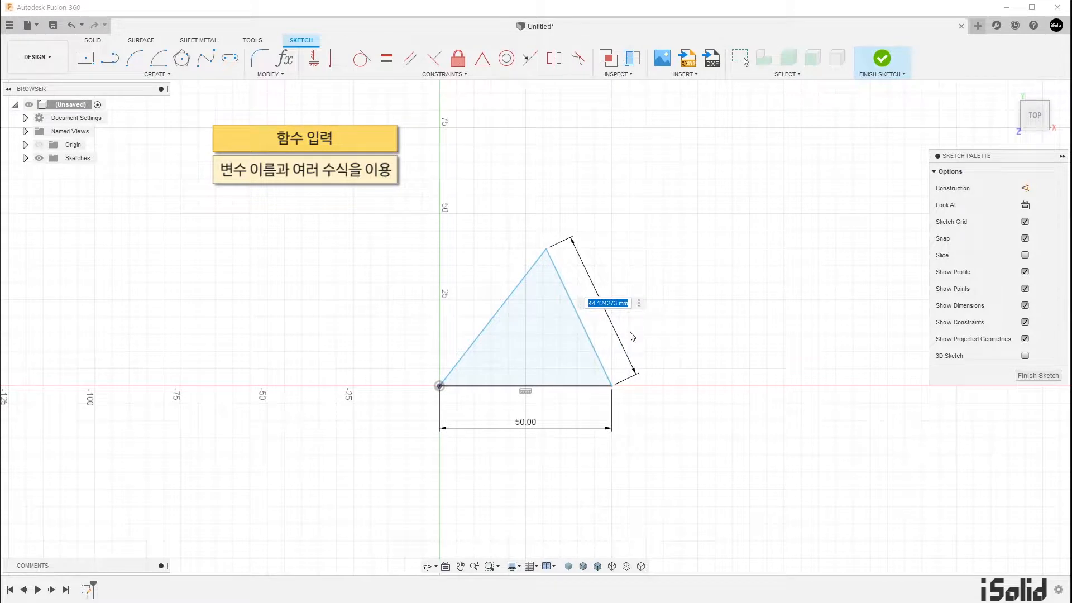
text(d1)
key(Return)
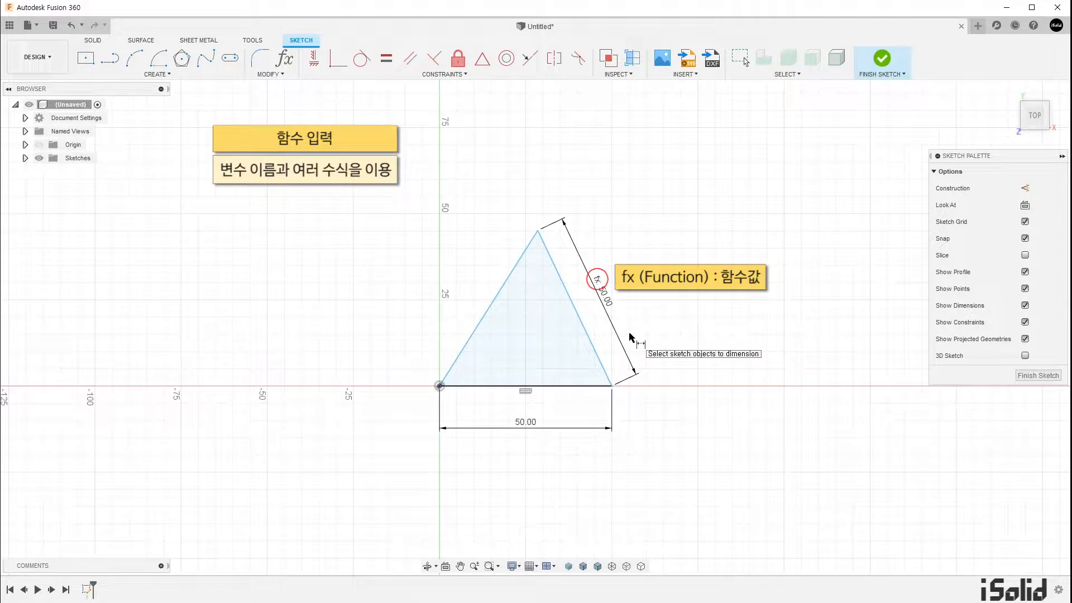
key(Escape)
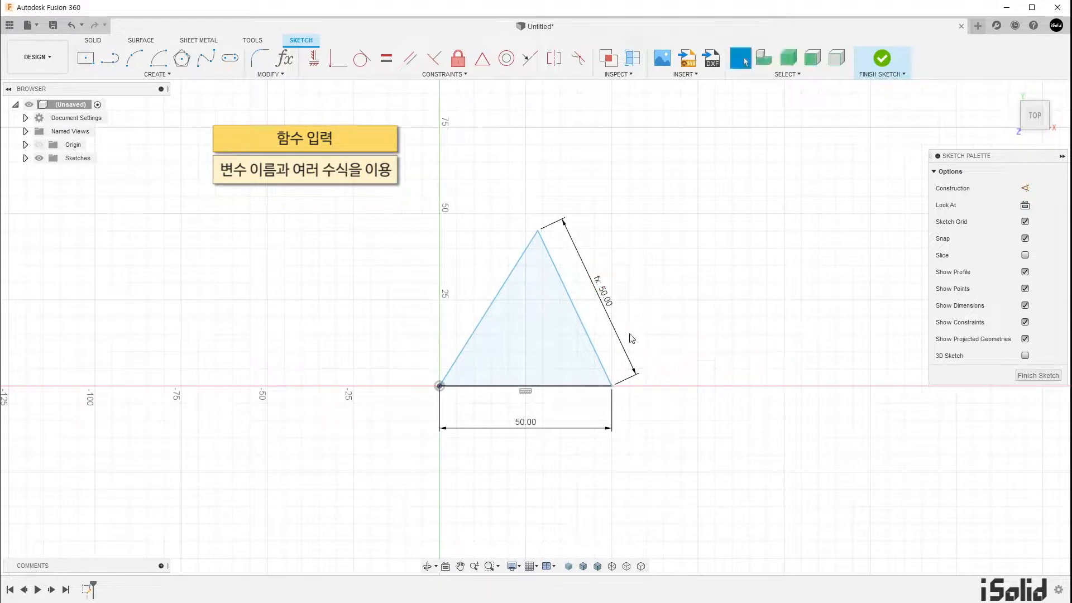
key(ctrl+z)
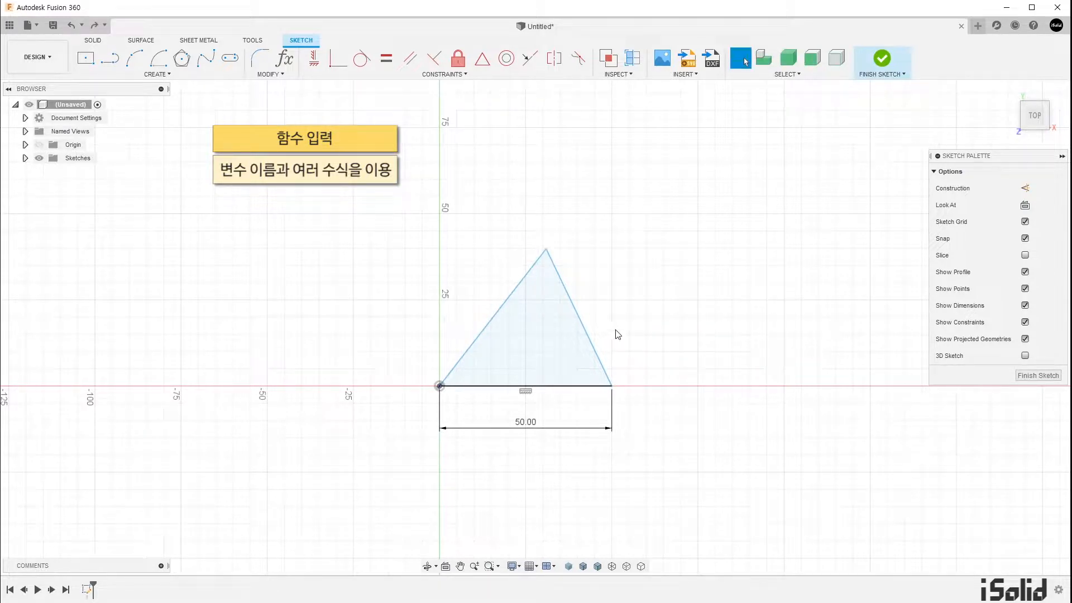
Dimension the triangle's right sloping side by picking the base dimension as its value, linking it to d1.
key(d)
click(581, 318)
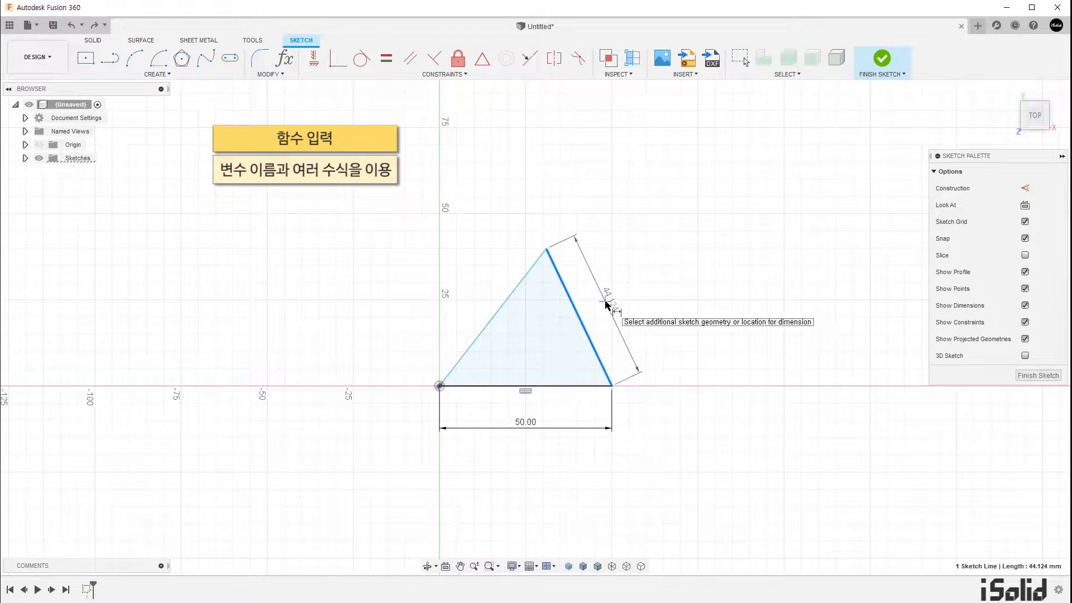
click(608, 304)
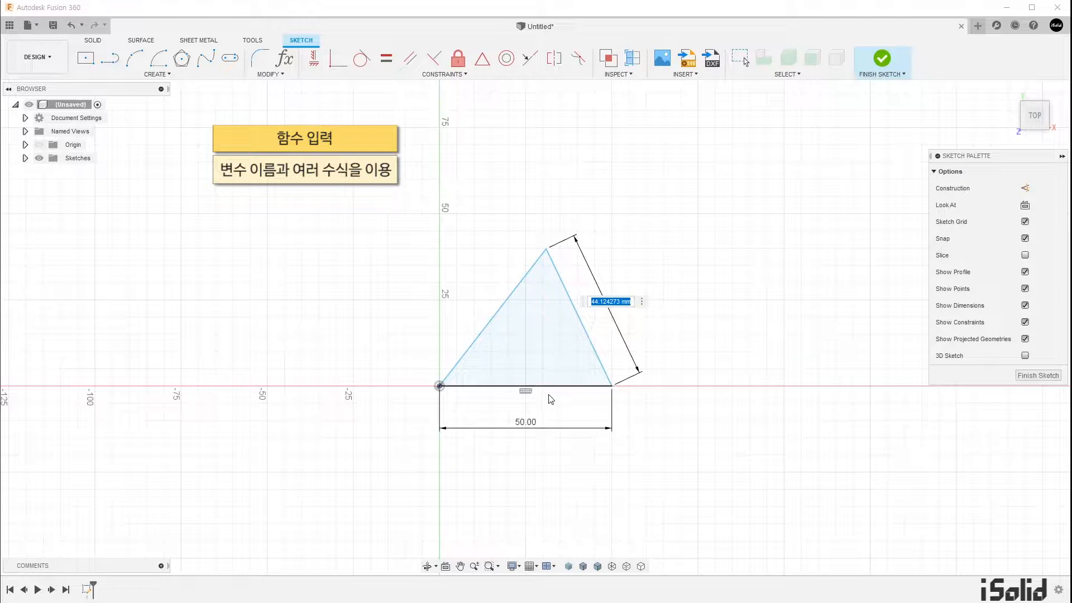
click(535, 423)
key(Return)
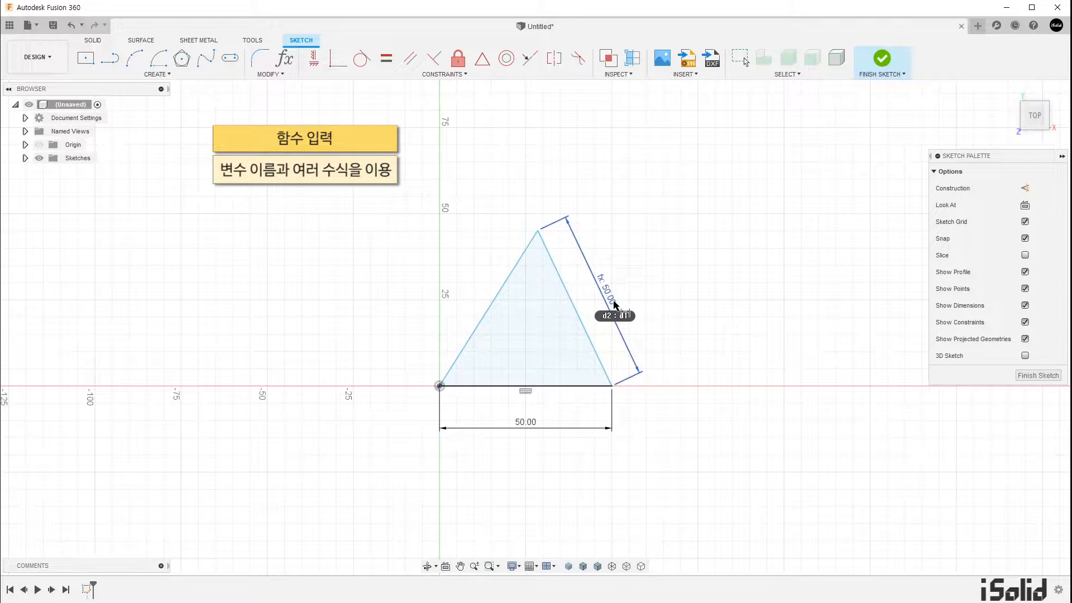
Dimension the triangle's left sloping side by picking the right side's dimension as its value, linking it to d2.
click(495, 297)
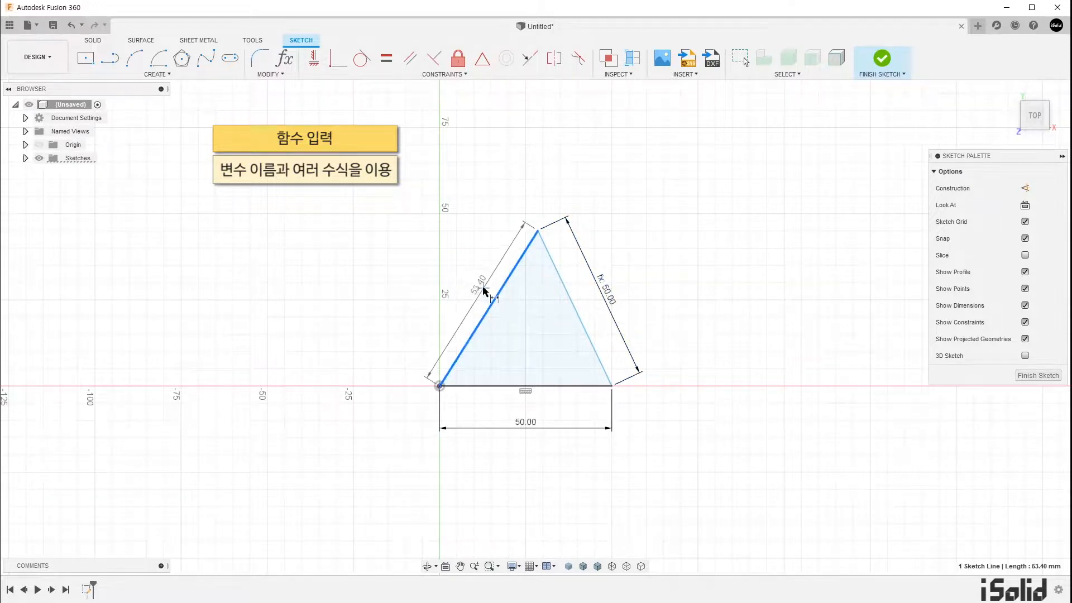
click(469, 282)
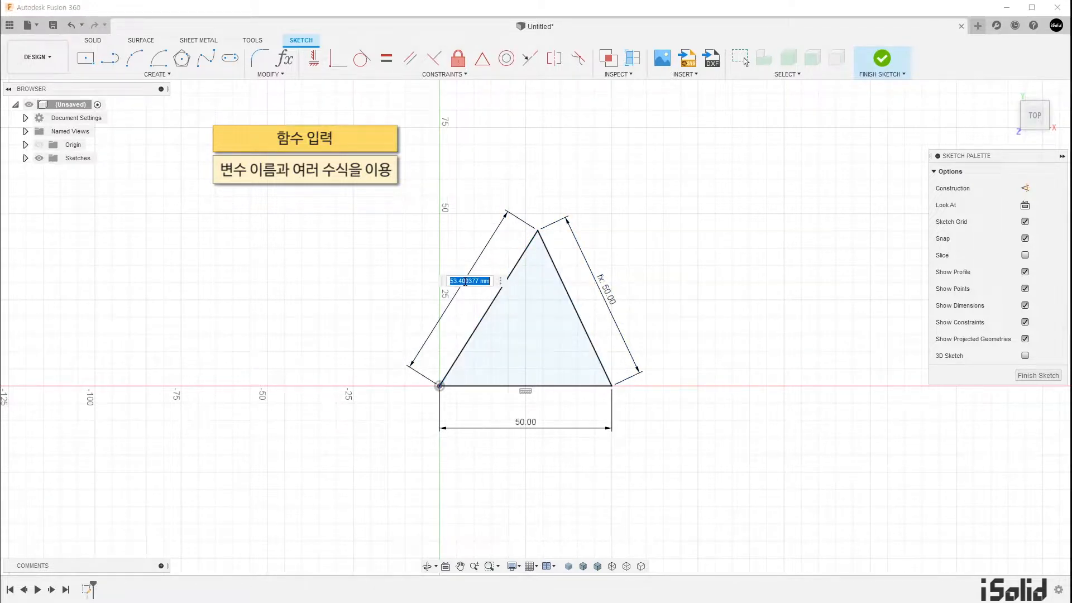
click(612, 301)
key(Return)
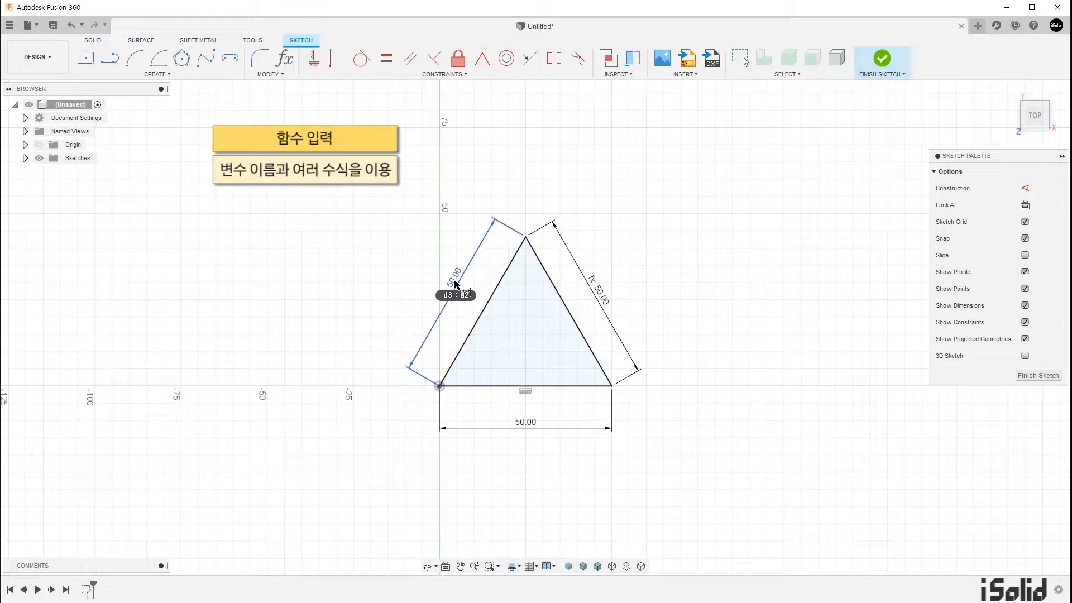
key(Escape)
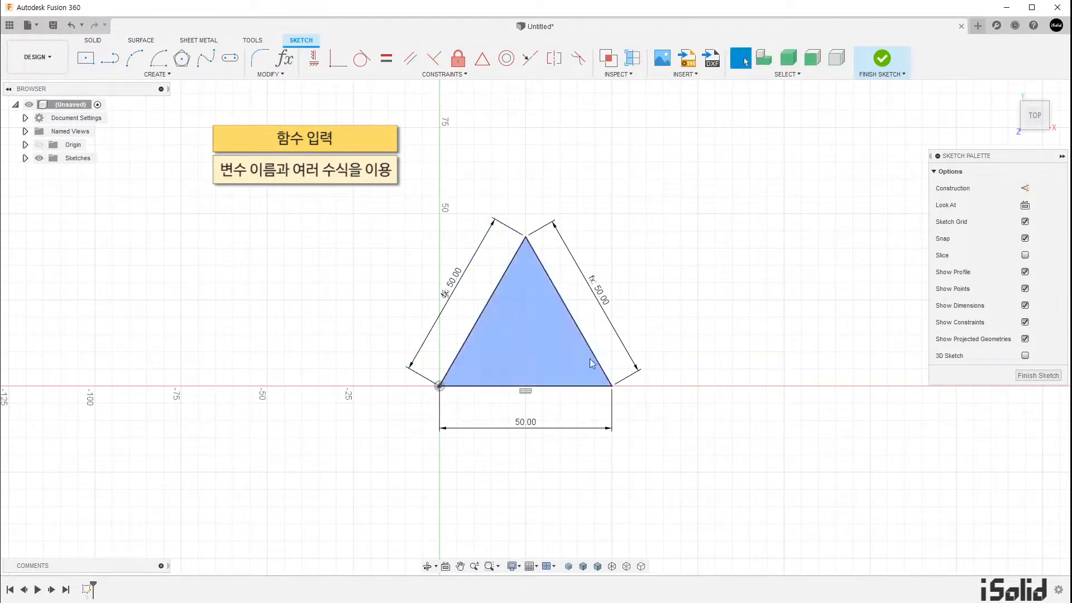
Set the triangle's base dimension to 70 mm.
double_click(532, 426)
text(70)
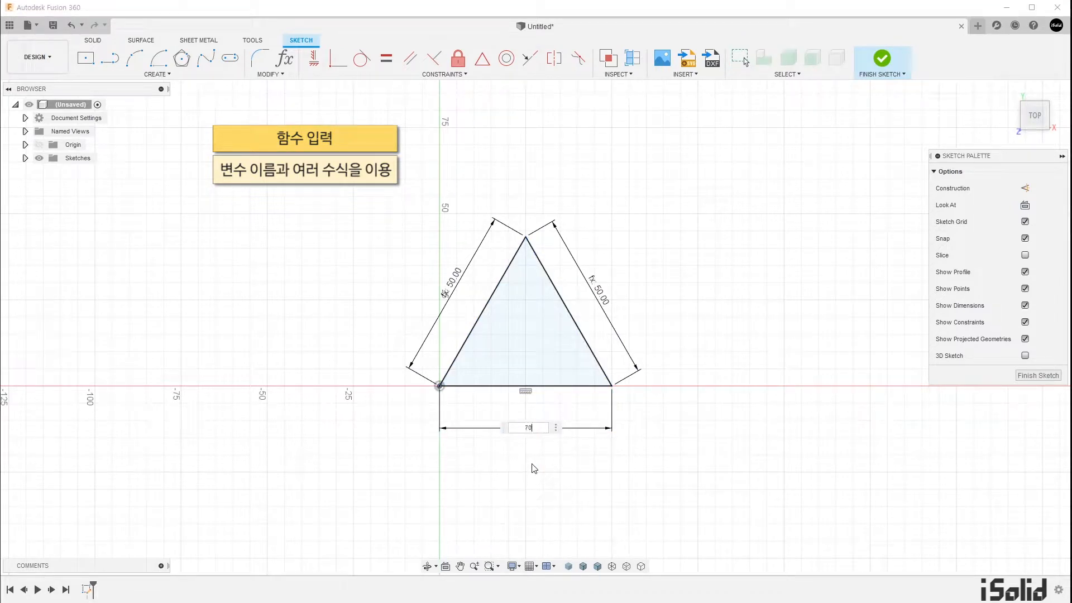
key(Return)
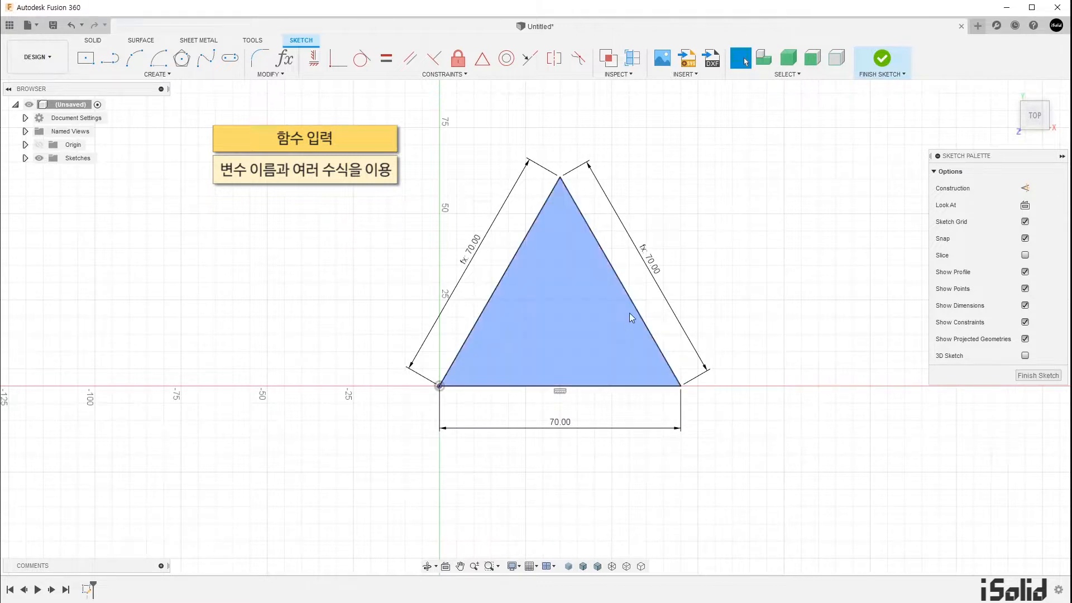
Change the right sloping side's dimension to the expression d1 + 20.
double_click(654, 270)
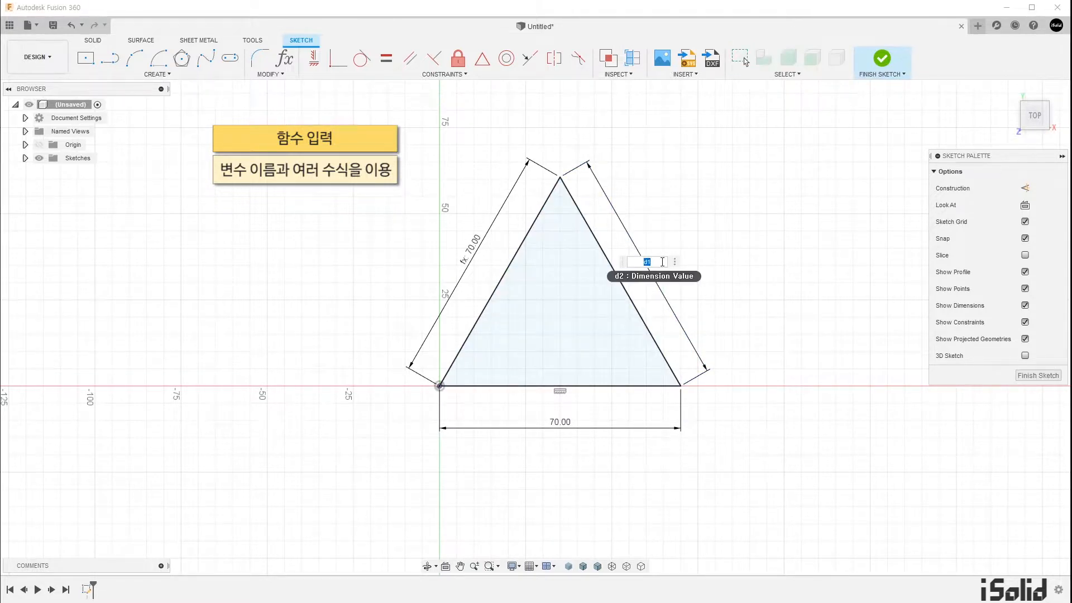
text(+20)
key(Return)
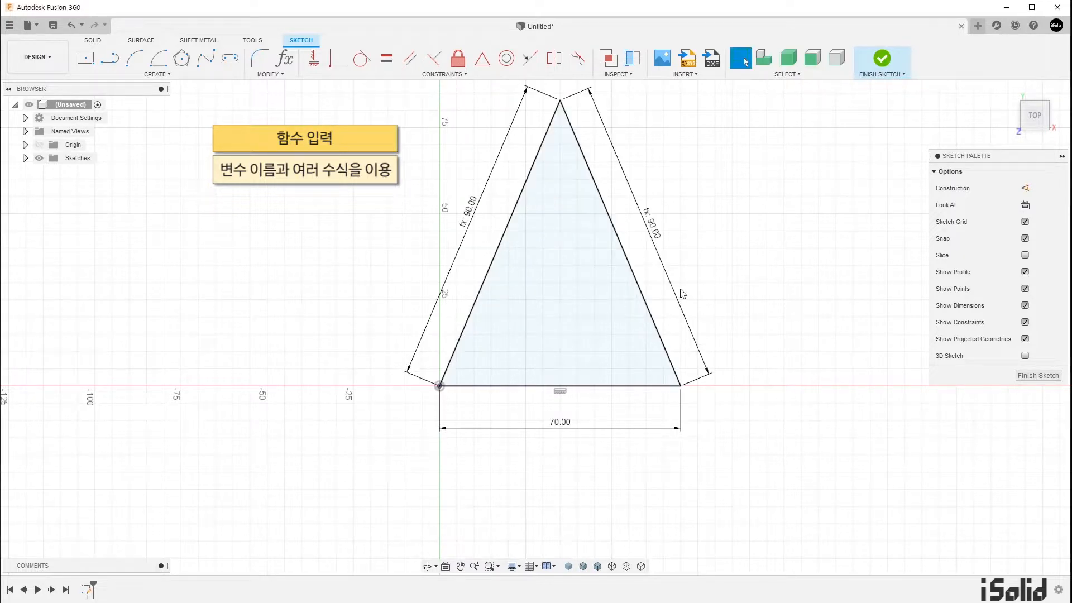
Change the left sloping side's dimension to the expression d2 * 1.2, and finish the sketch.
scroll(682, 294, down, 1)
middle_drag(696, 294, 706, 354)
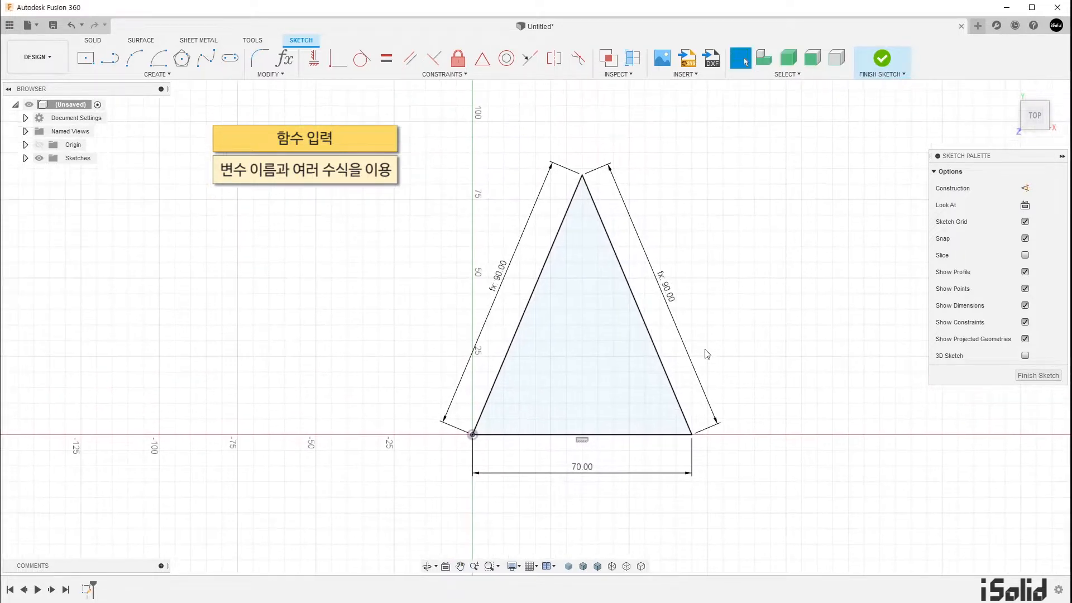
double_click(497, 275)
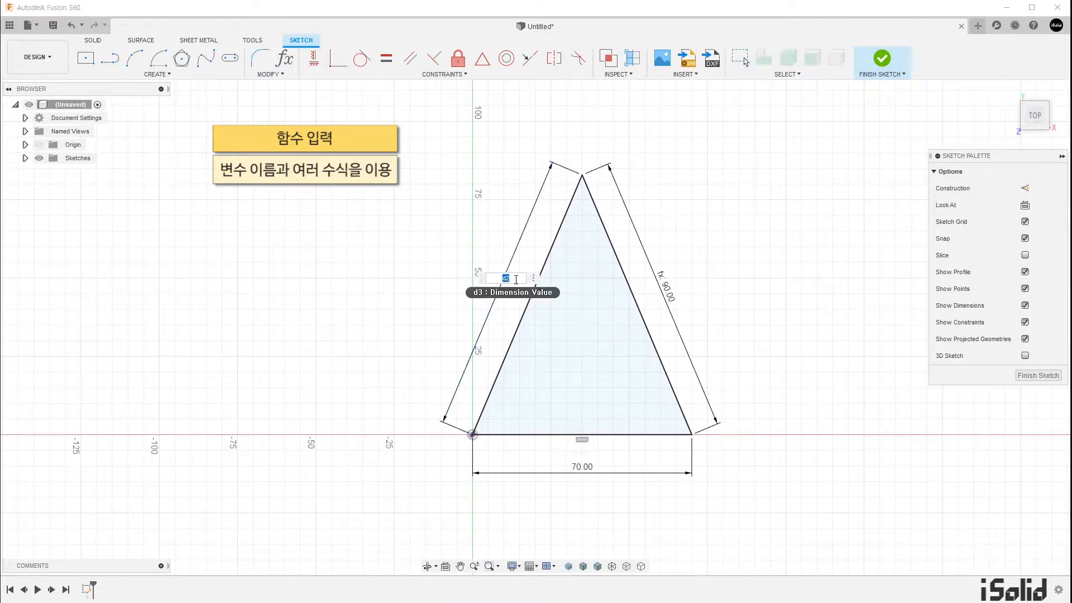
text(*1.2)
key(Return)
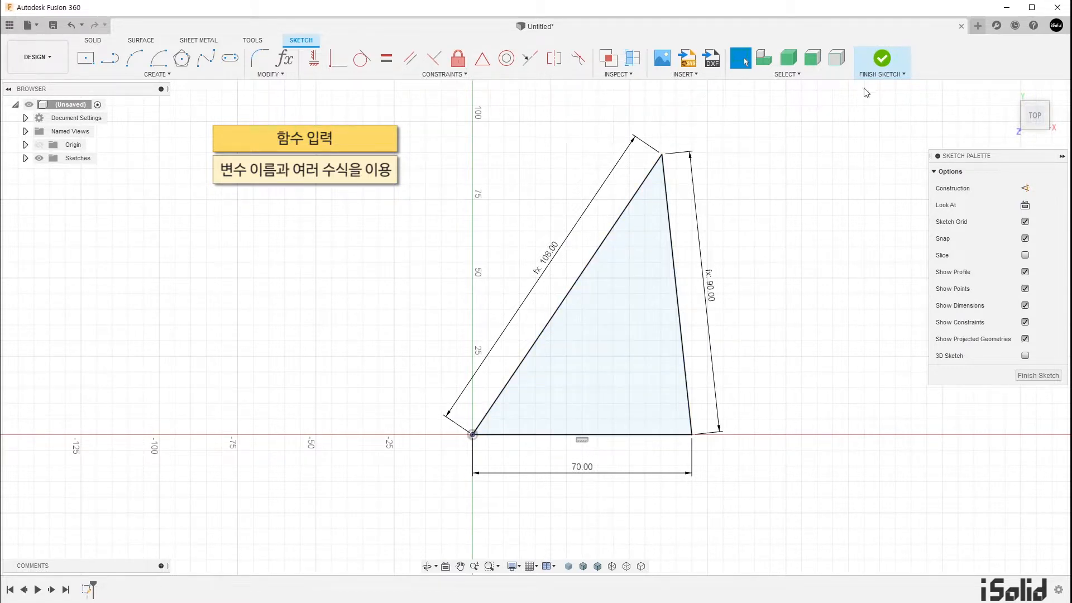
click(882, 59)
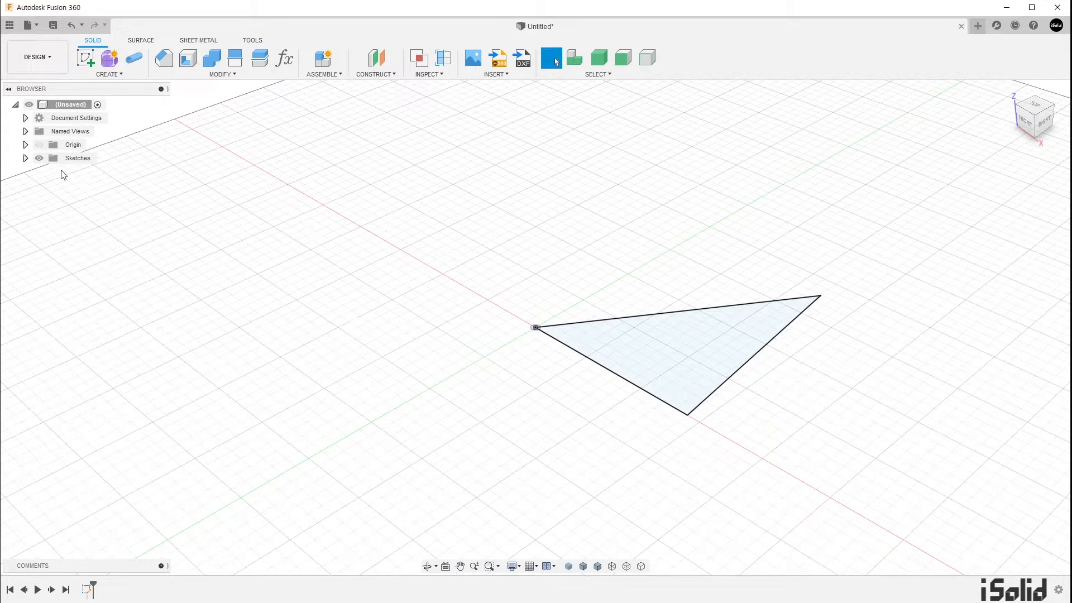
Reopen the triangle sketch for editing, and finish it again.
click(25, 158)
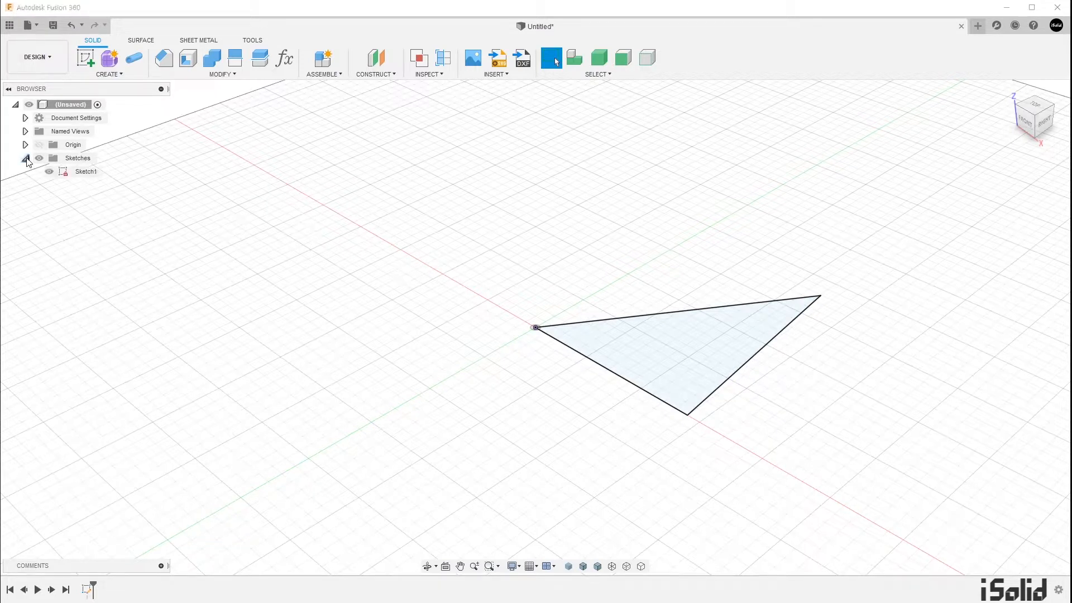
right_click(87, 173)
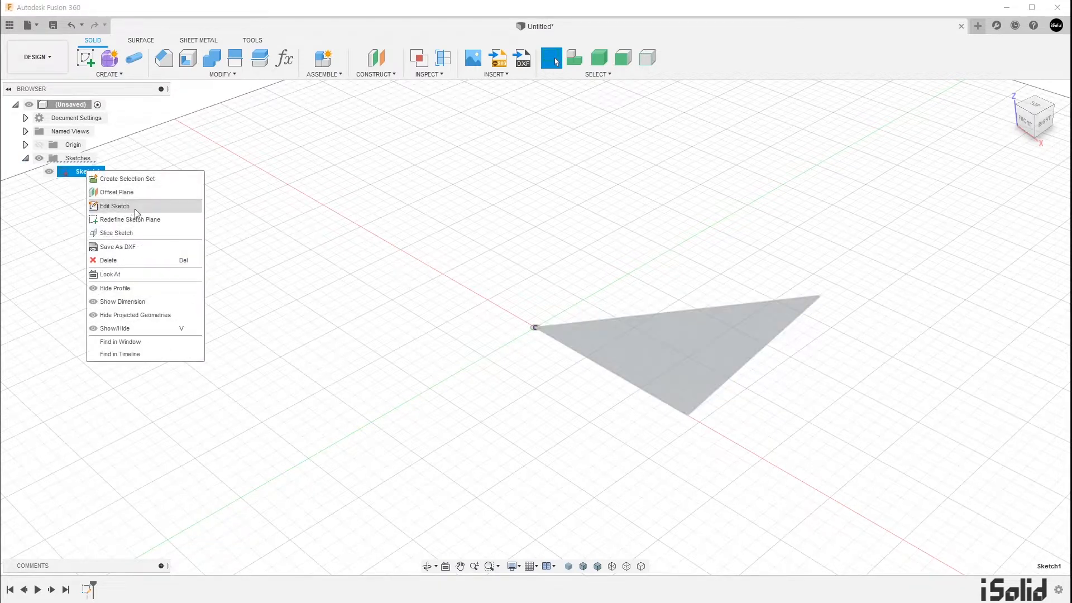
click(248, 367)
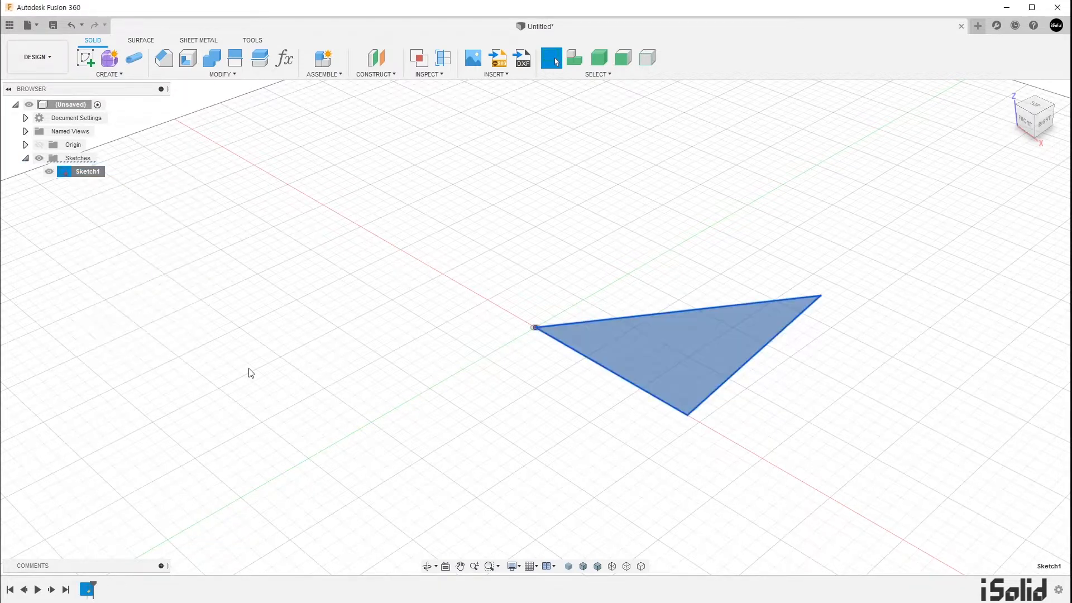
right_click(87, 589)
click(155, 434)
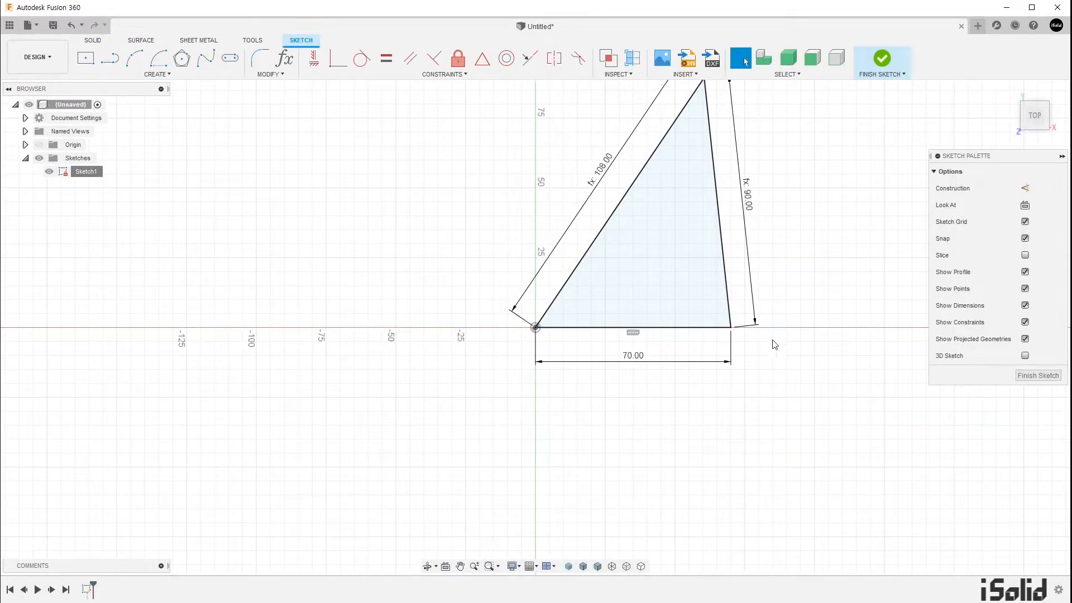
click(886, 66)
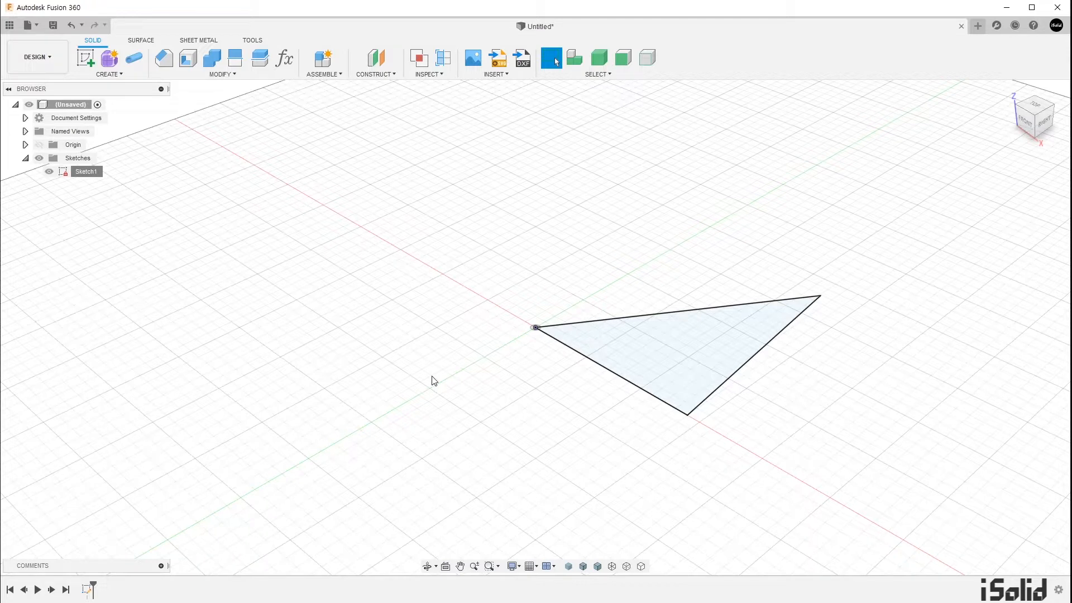
Set the expression of parameter d1 to 100 mm among Sketch1's model parameters.
click(234, 77)
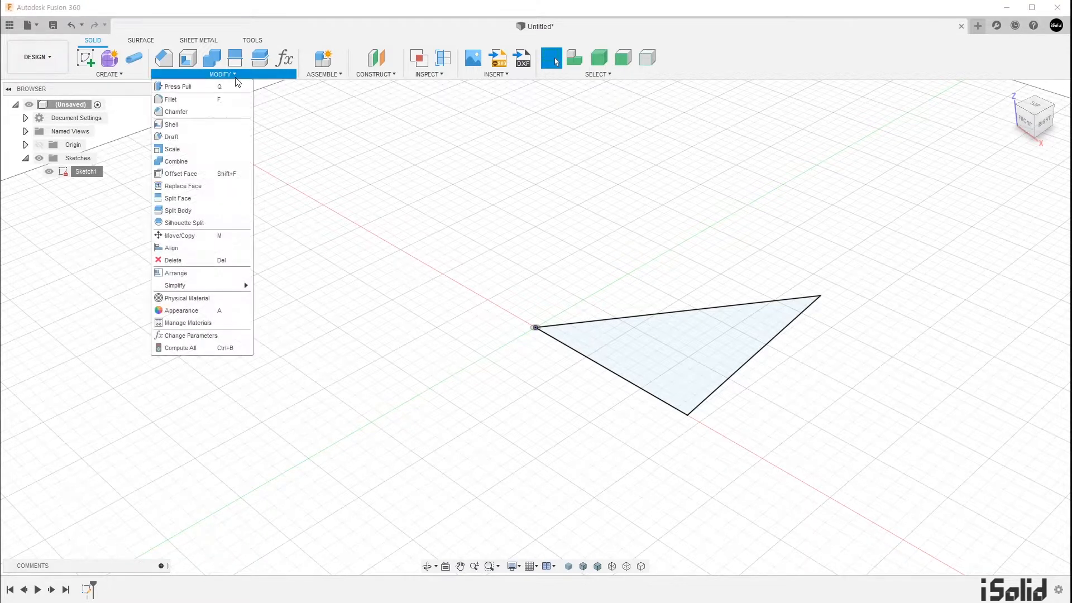
click(220, 337)
click(82, 185)
click(94, 196)
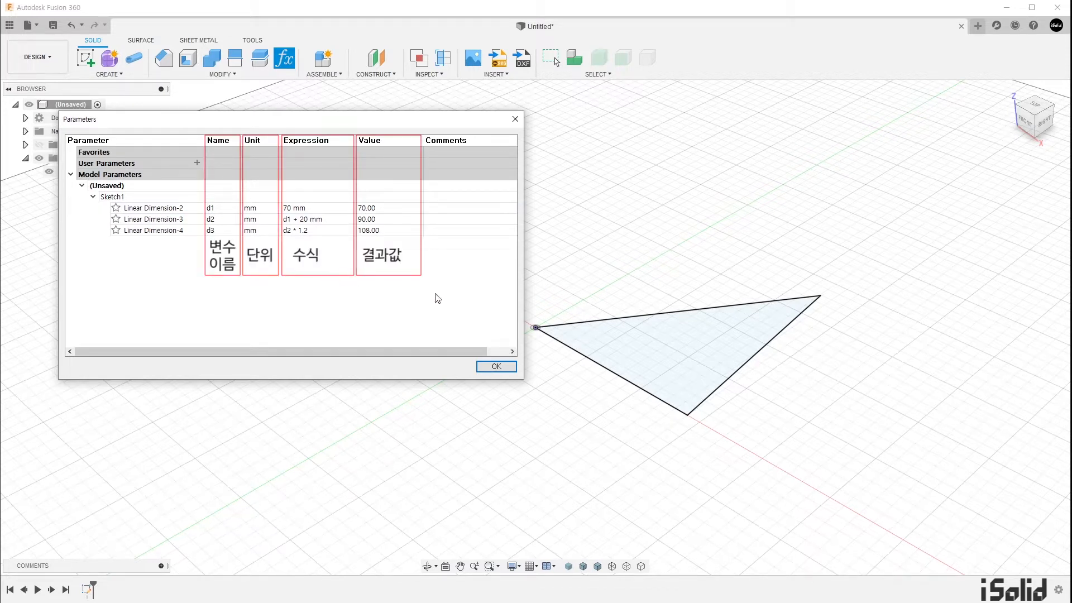
click(315, 208)
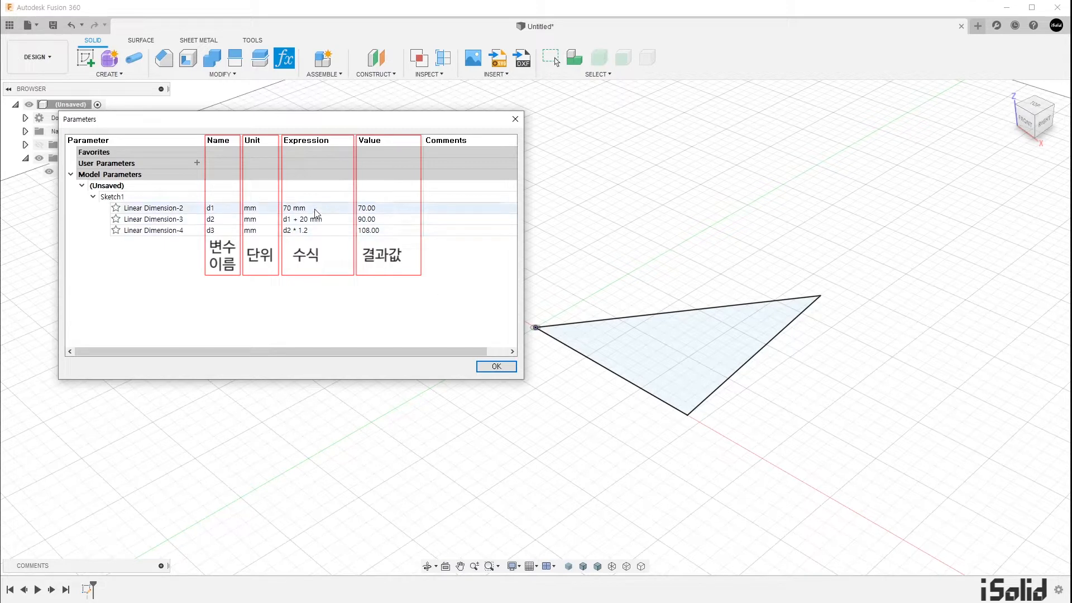
text(100)
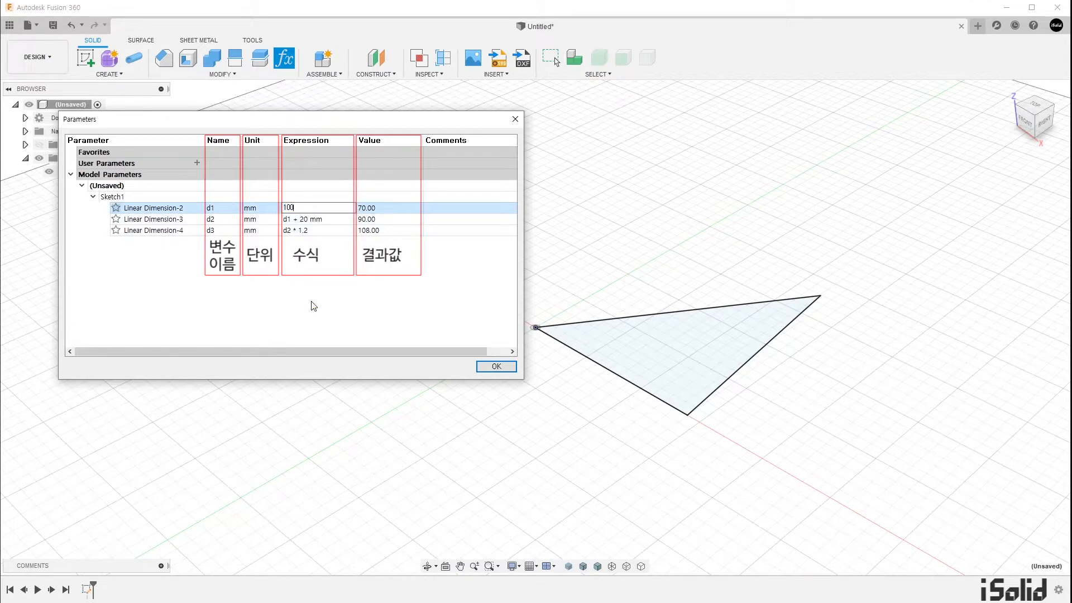
key(Return)
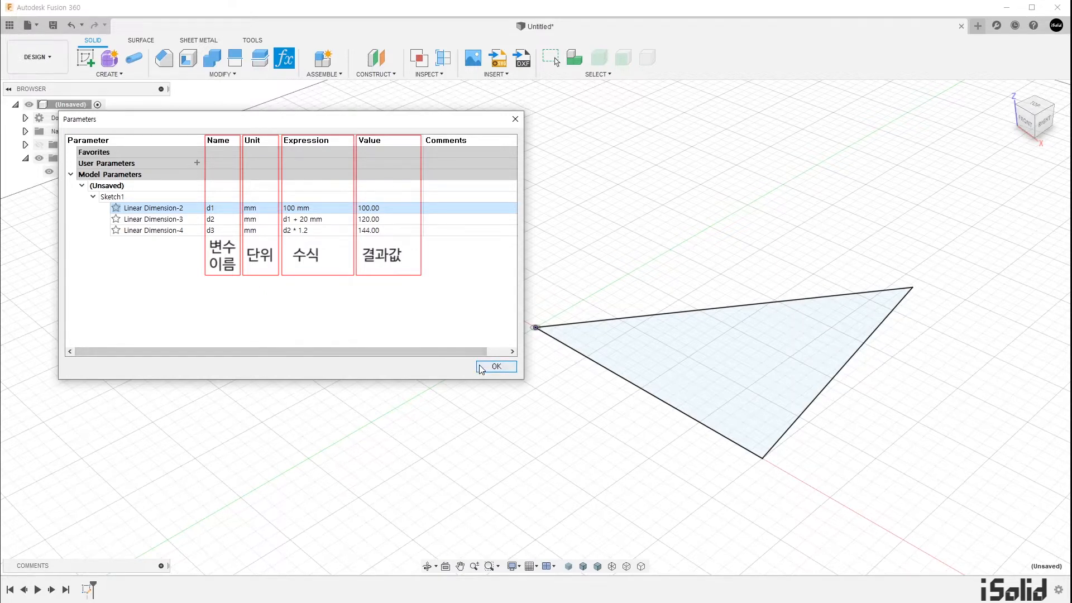
click(494, 366)
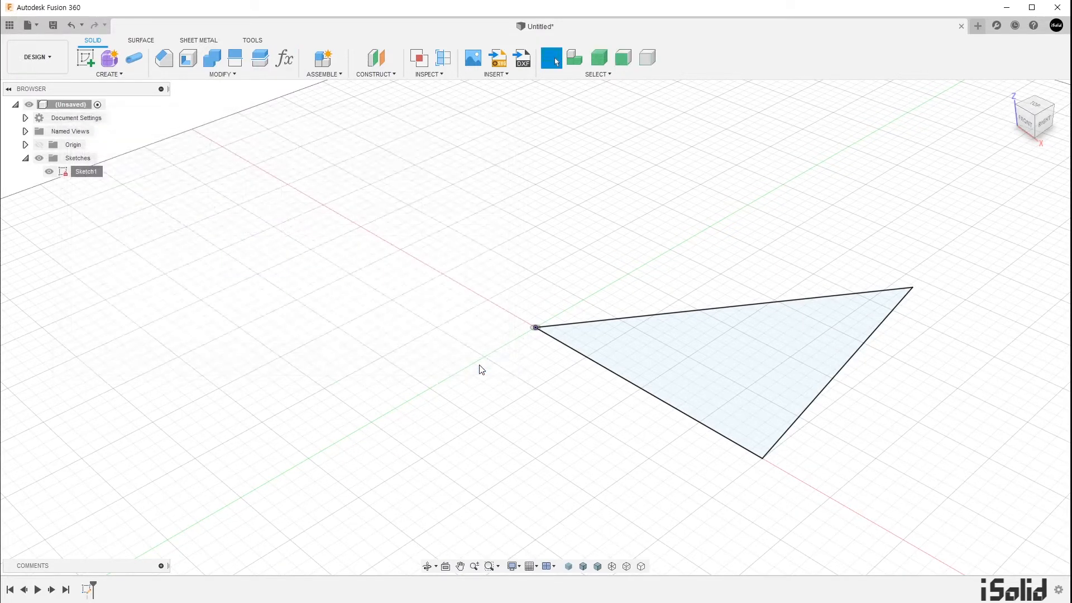
Show the dimensions of Sketch1 outside sketch editing.
click(98, 169)
right_click(98, 169)
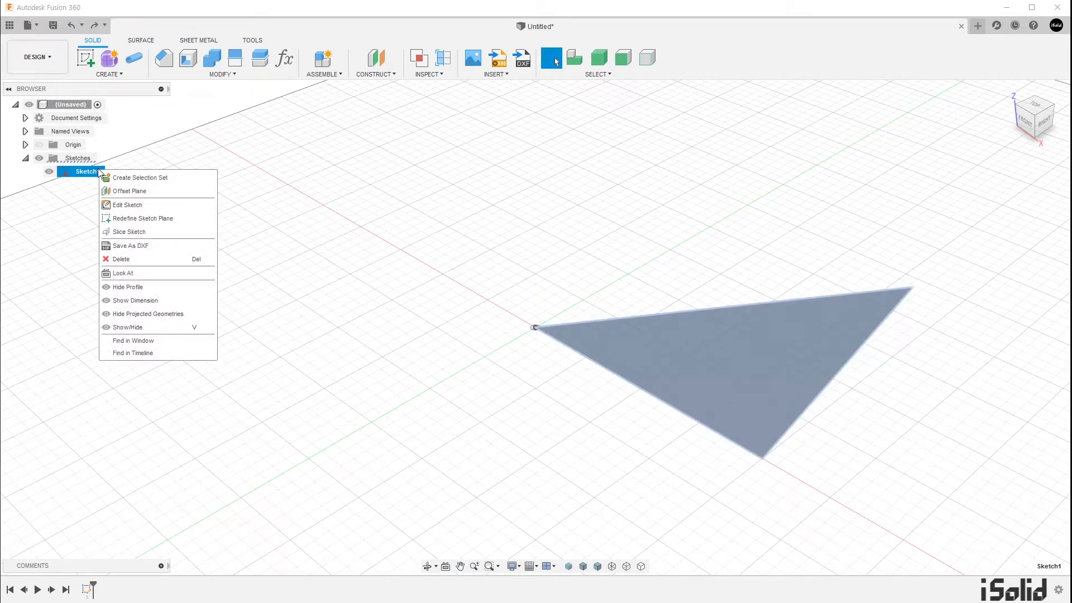
click(184, 305)
mouse_move(323, 354)
shift+middle_down()
mouse_move(494, 414)
mouse_move(503, 407)
mouse_move(353, 367)
mouse_move(379, 393)
shift+middle_up()
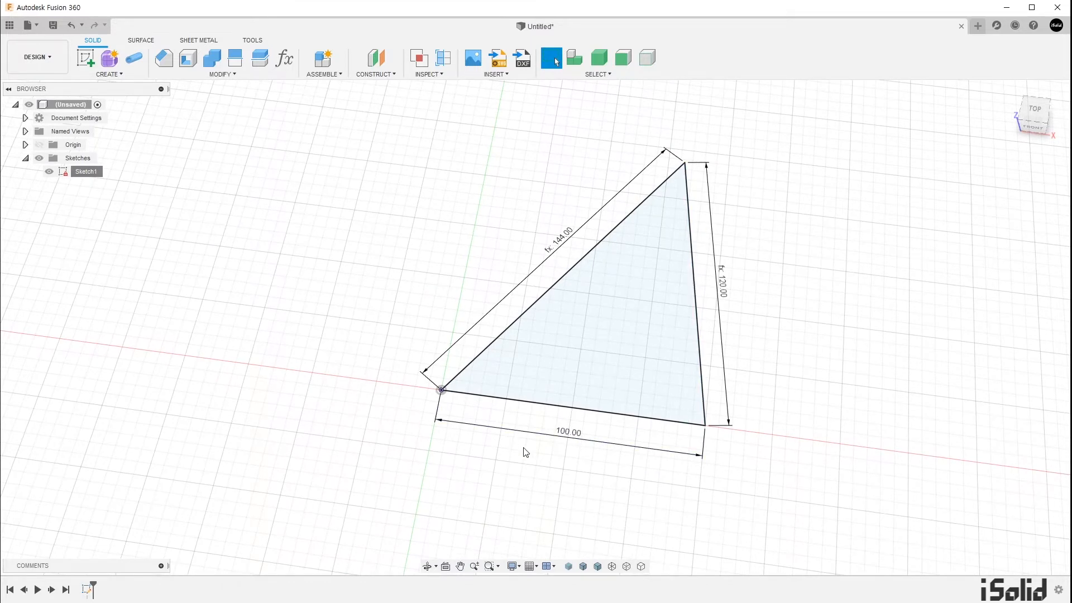
Replace the expression of the triangle's left sloping side dimension with a fixed value of 100 mm.
double_click(559, 240)
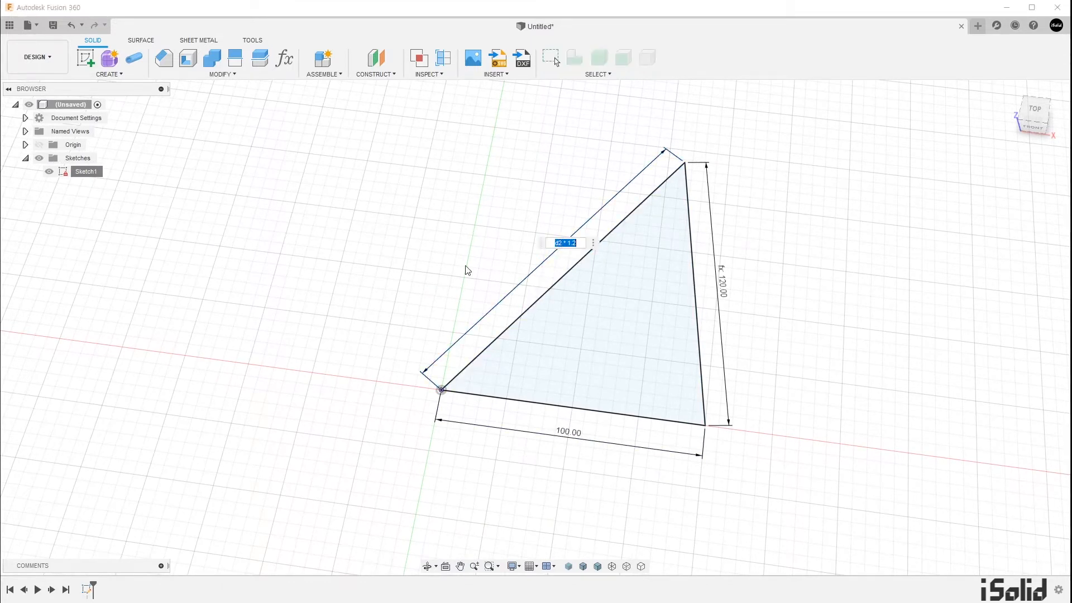
text(100)
key(Return)
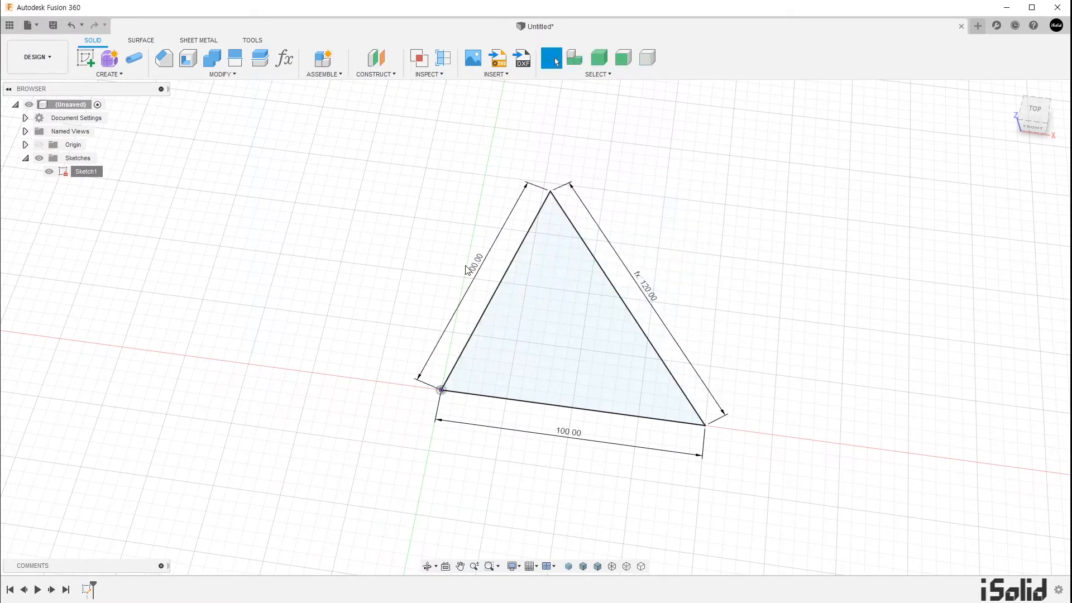